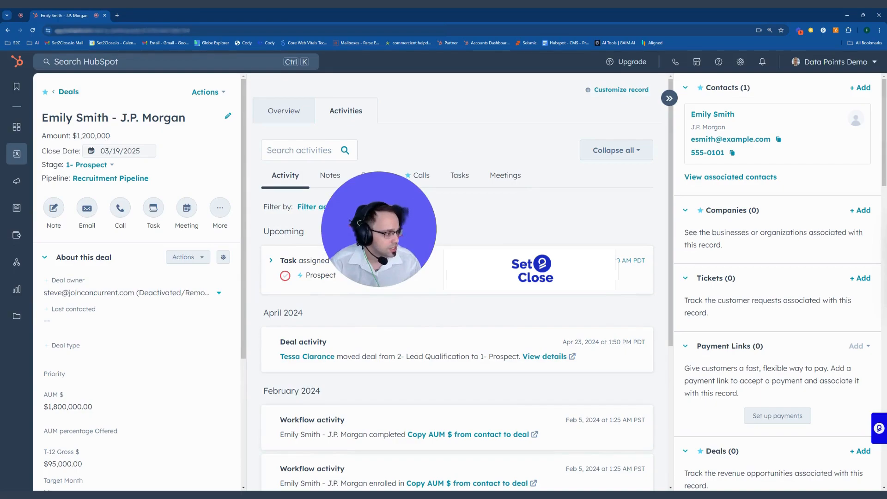
Examine the deal's details in the About this deal and Stage 1 property sections.
scroll(125, 316, down, 4)
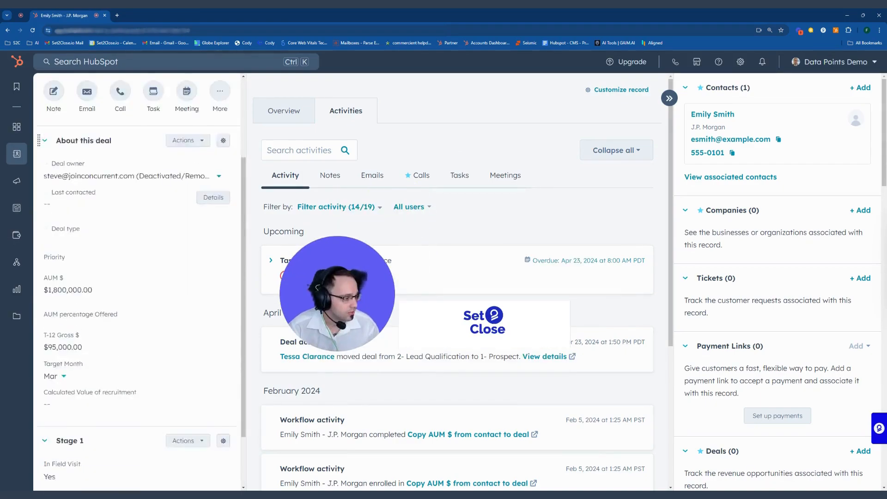
scroll(125, 313, up, 3)
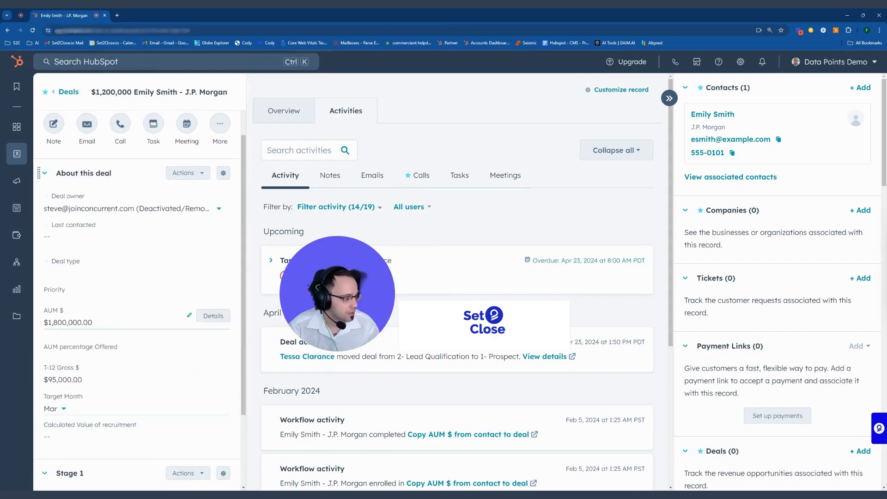
scroll(120, 318, down, 2)
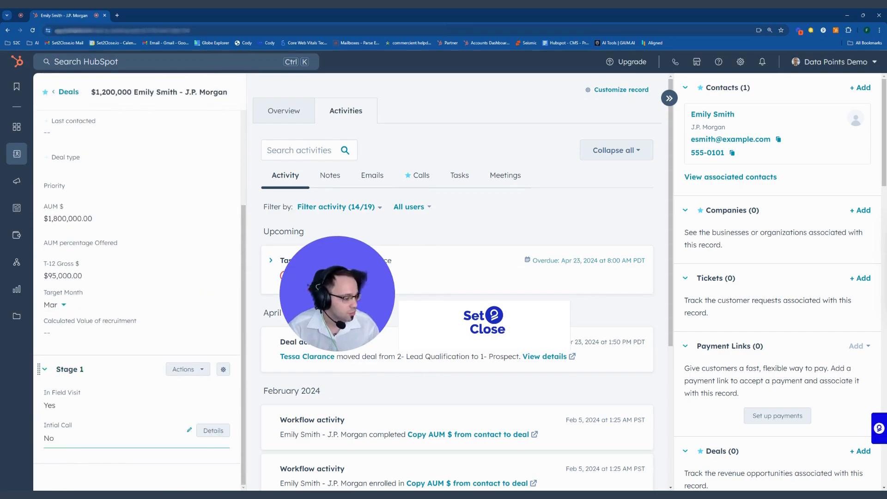
scroll(92, 398, up, 1)
scroll(207, 412, up, 3)
scroll(207, 412, down, 4)
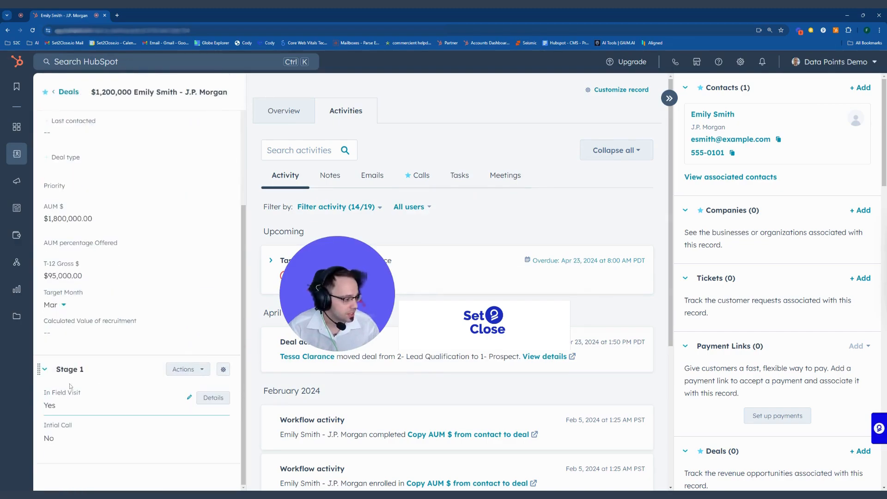
scroll(69, 384, up, 5)
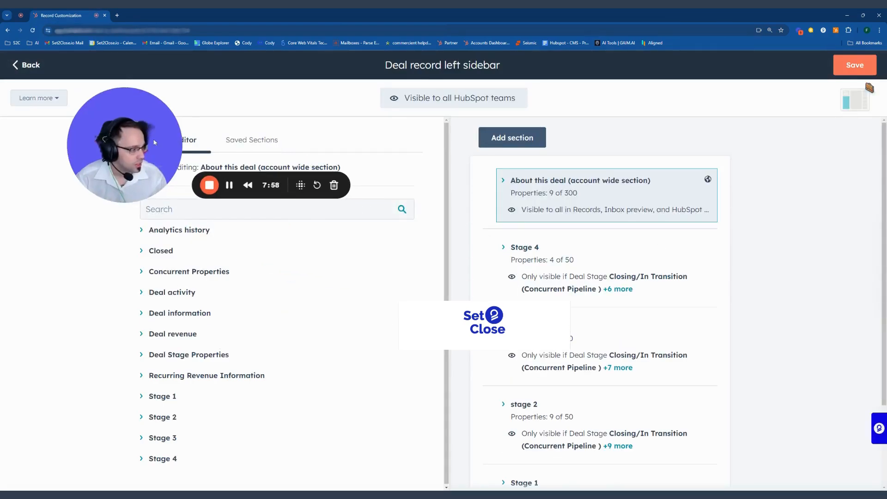
Look through the stage sections of the deal record's left sidebar layout and open the stage 2 section.
scroll(545, 218, down, 2)
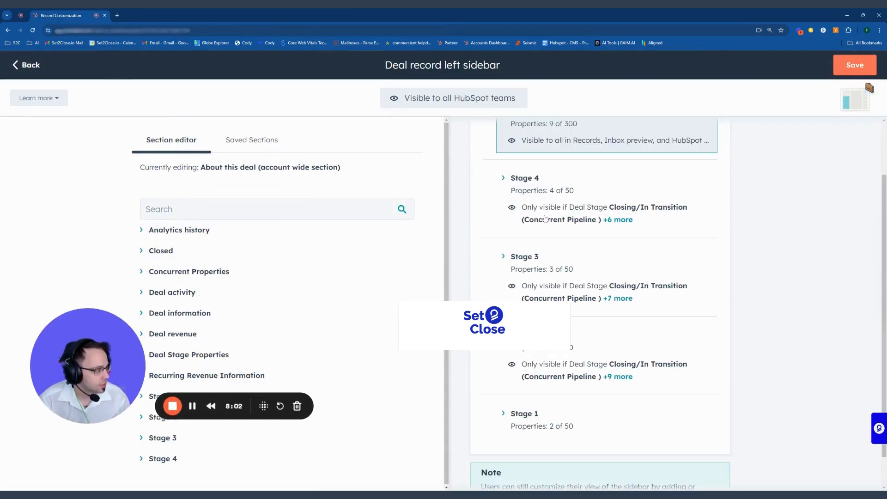
scroll(527, 191, up, 2)
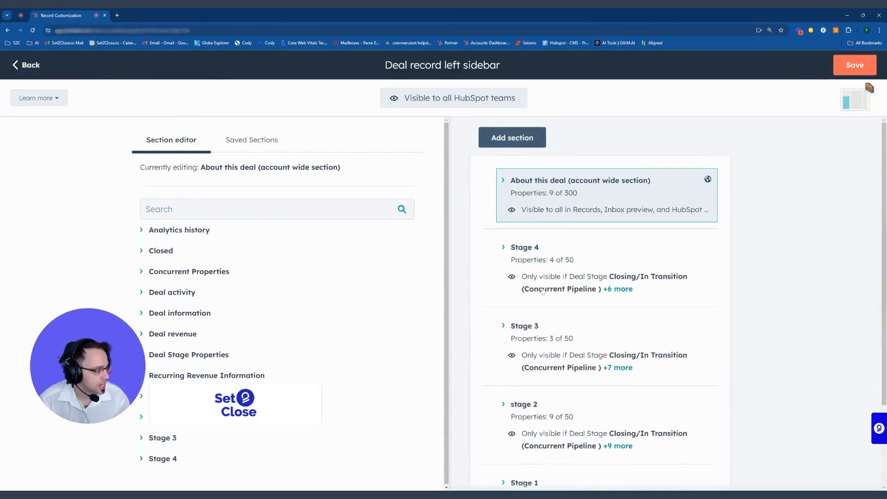
scroll(585, 329, down, 3)
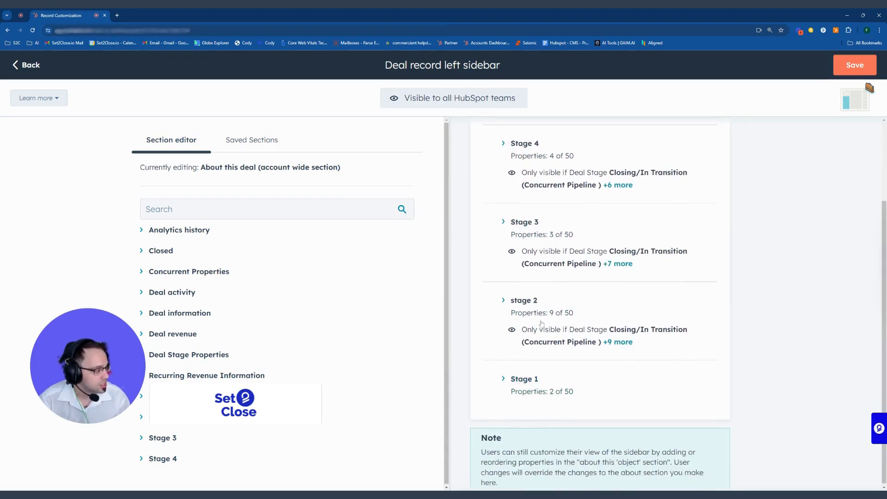
scroll(520, 226, up, 2)
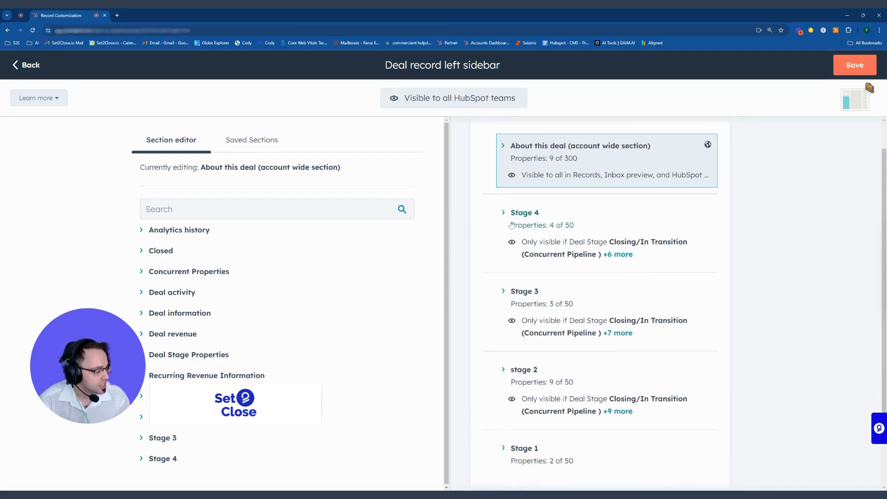
scroll(470, 336, down, 2)
click(511, 303)
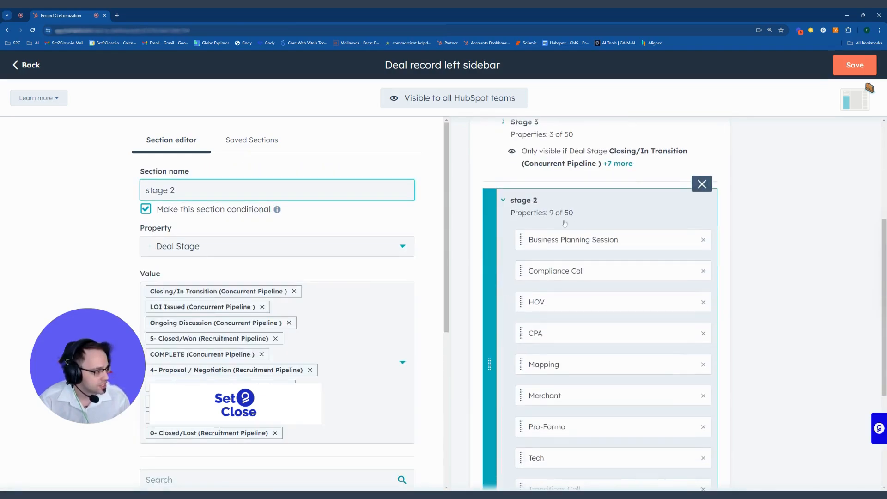
Examine the stage 2 section's conditional Deal Stage values and its list of properties.
drag(74, 359, 456, 237)
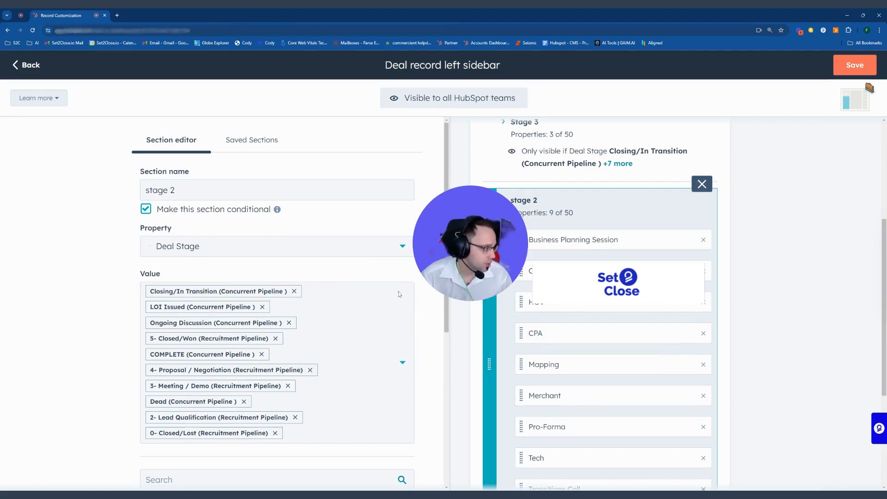
scroll(253, 227, down, 4)
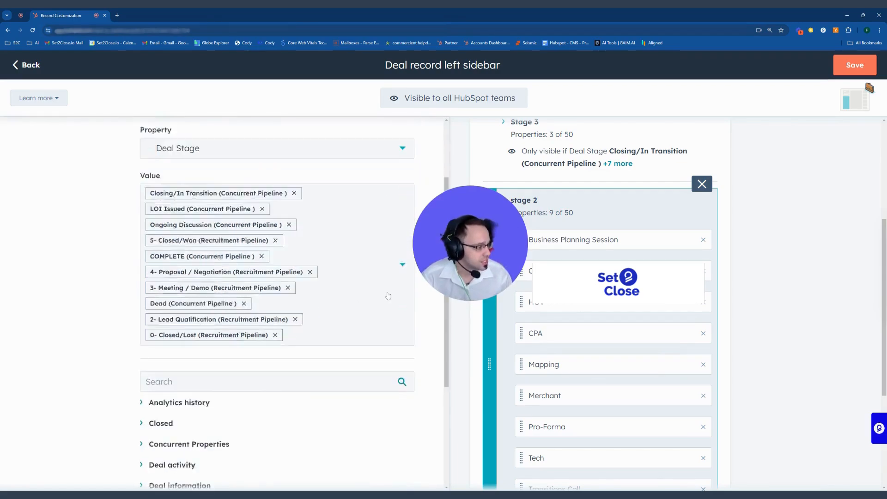
scroll(585, 446, down, 5)
scroll(585, 446, up, 4)
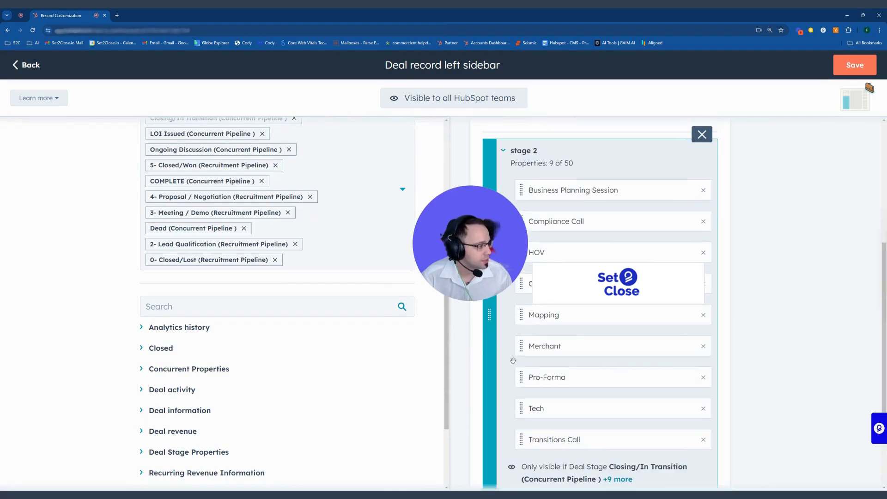
scroll(28, 370, up, 4)
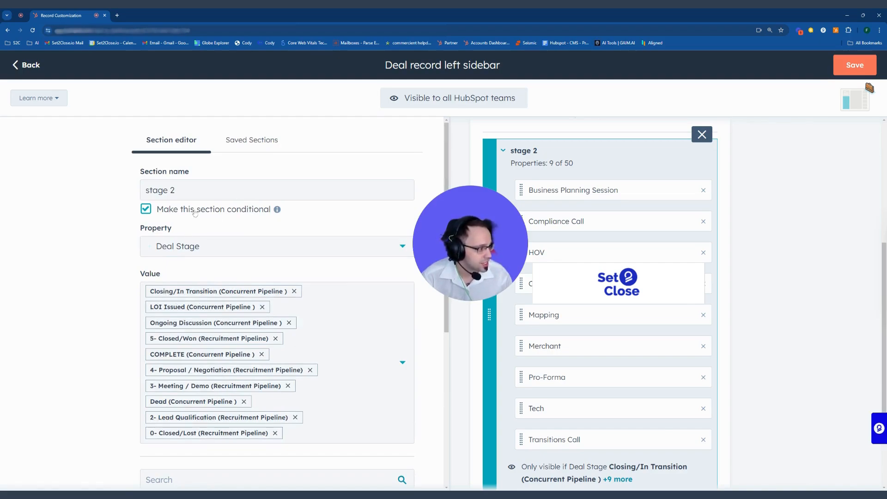
drag(446, 241, 342, 210)
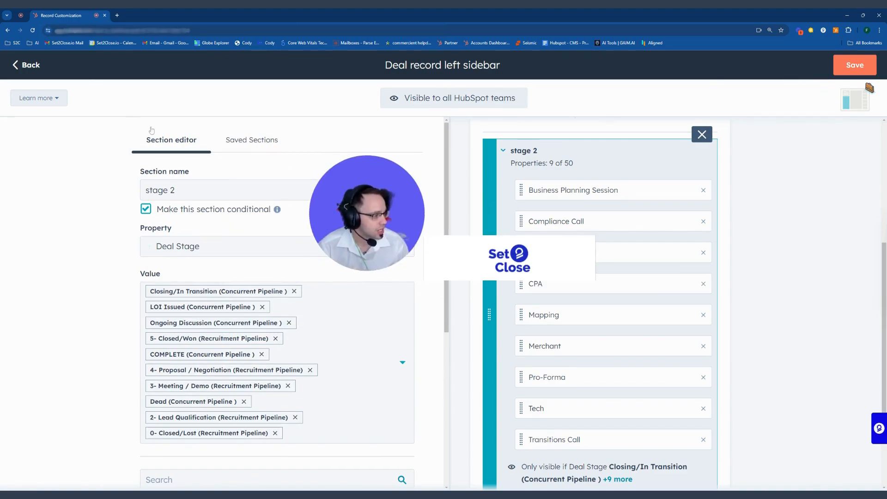
drag(383, 229, 436, 321)
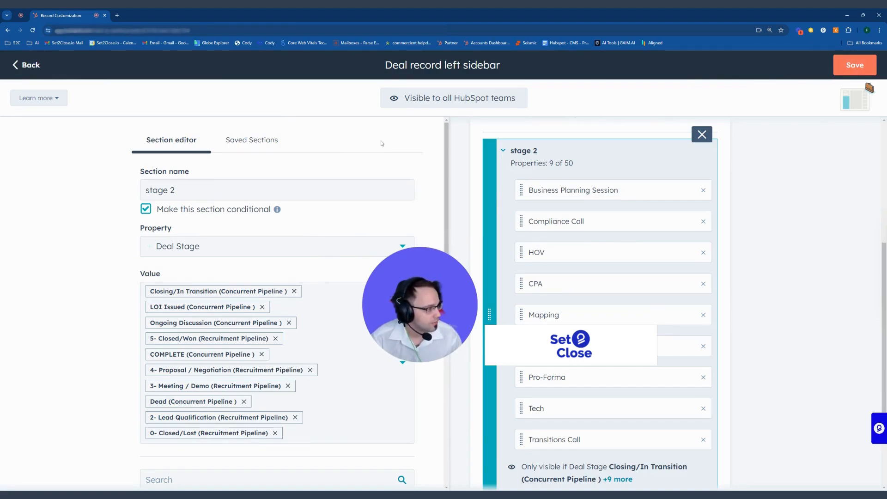
Leave the left sidebar layout editor without saving and return to the deal record.
click(29, 69)
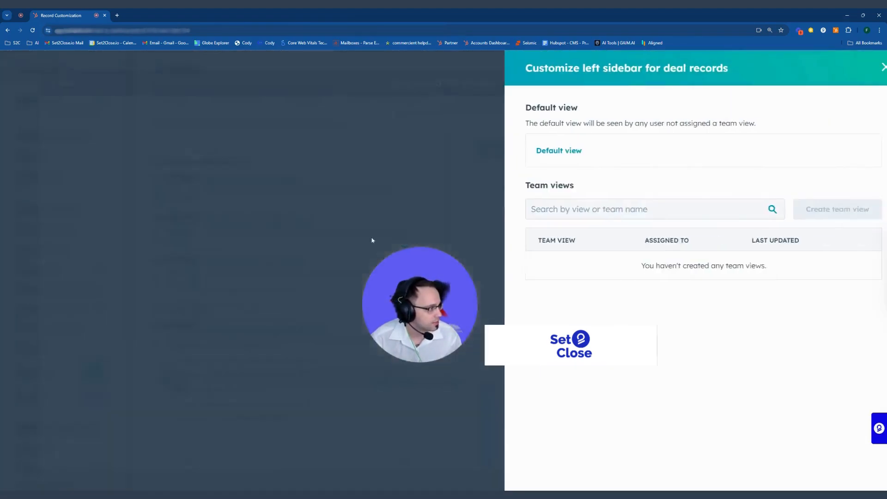
click(7, 31)
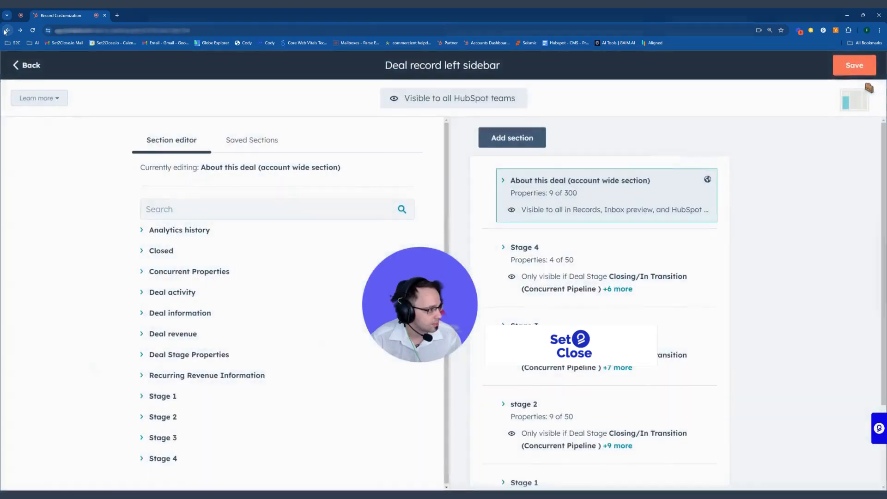
click(7, 31)
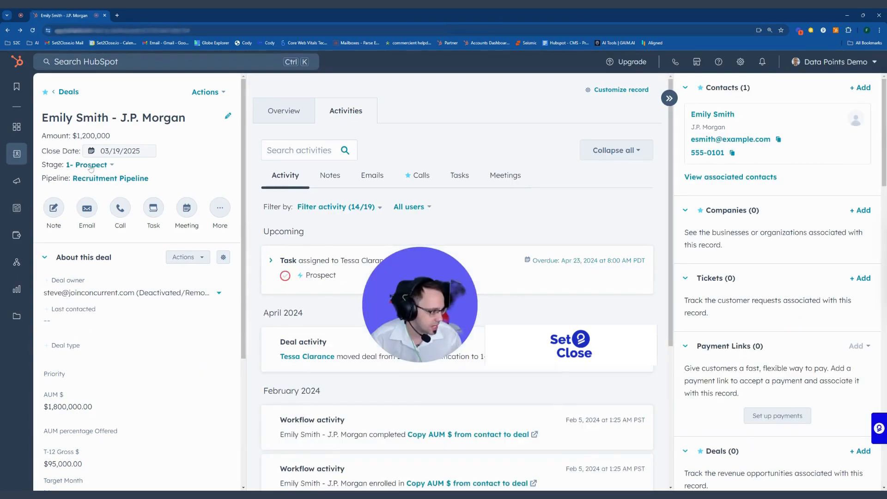
Set the deal's stage to 2- Lead Qualification.
click(87, 166)
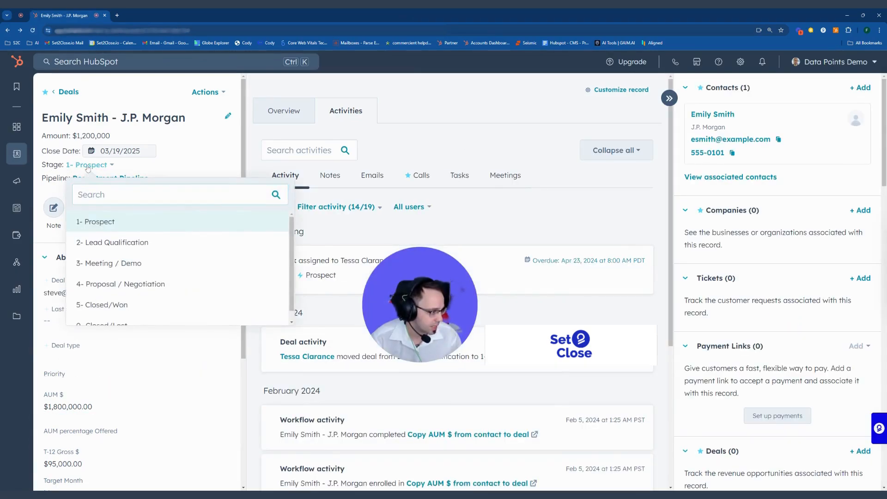
click(87, 168)
scroll(107, 203, down, 4)
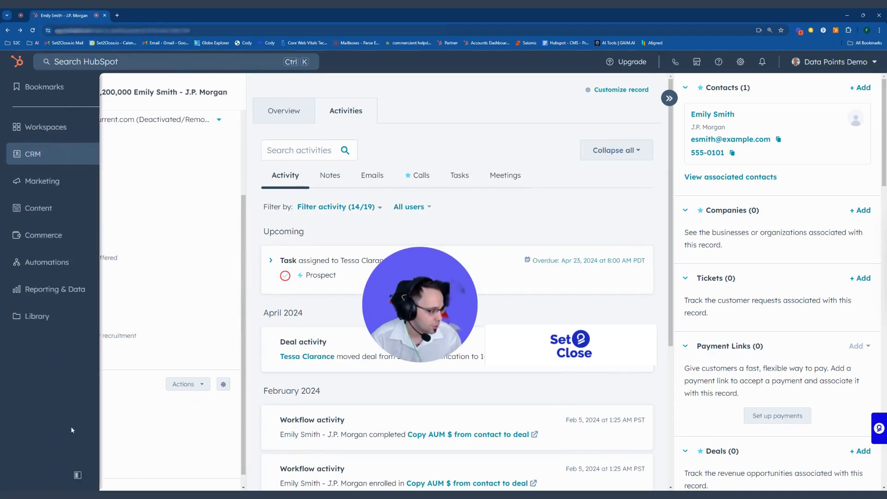
scroll(107, 203, up, 4)
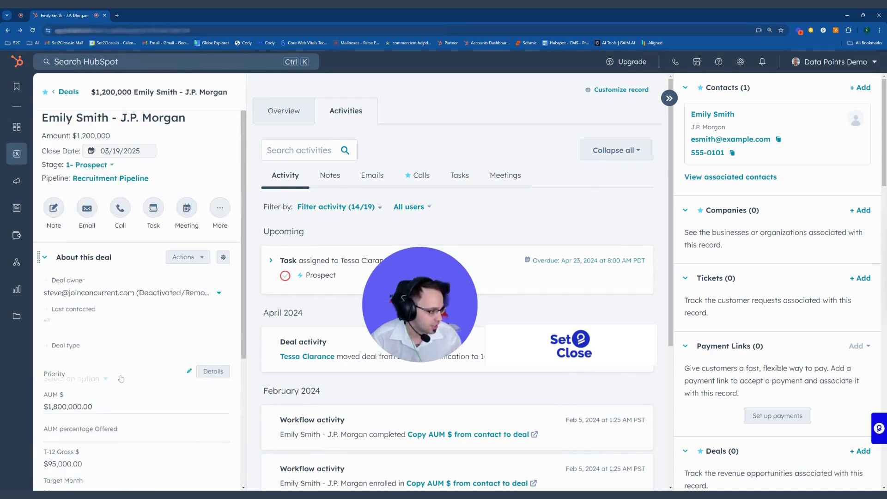
click(88, 164)
click(114, 240)
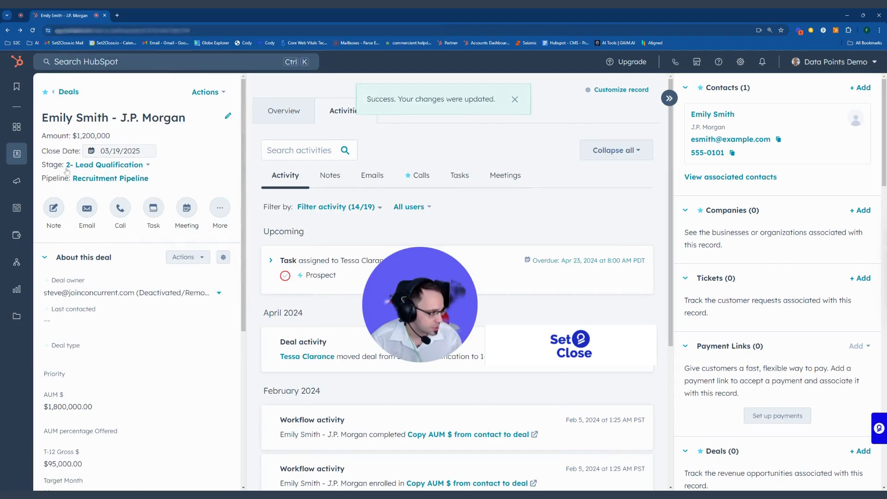
Check the stage 2 properties on the deal record and set the deal's stage to 3- Meeting / Demo.
scroll(82, 192, down, 8)
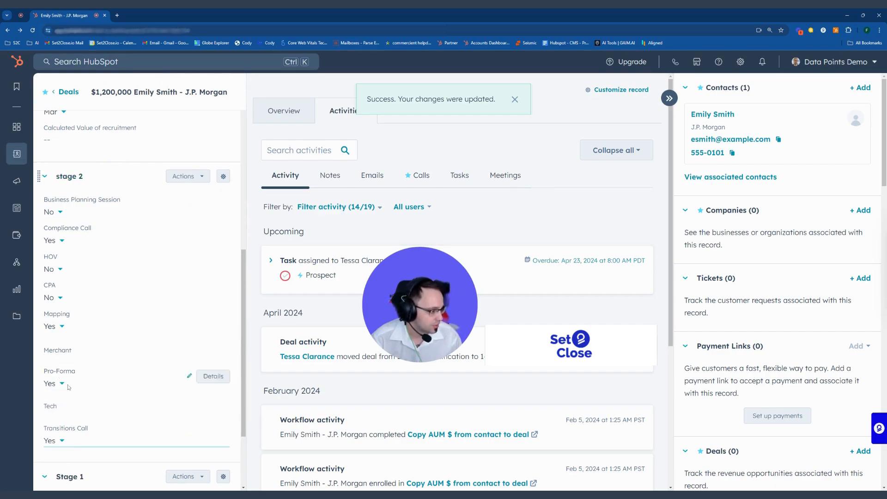
scroll(72, 199, up, 8)
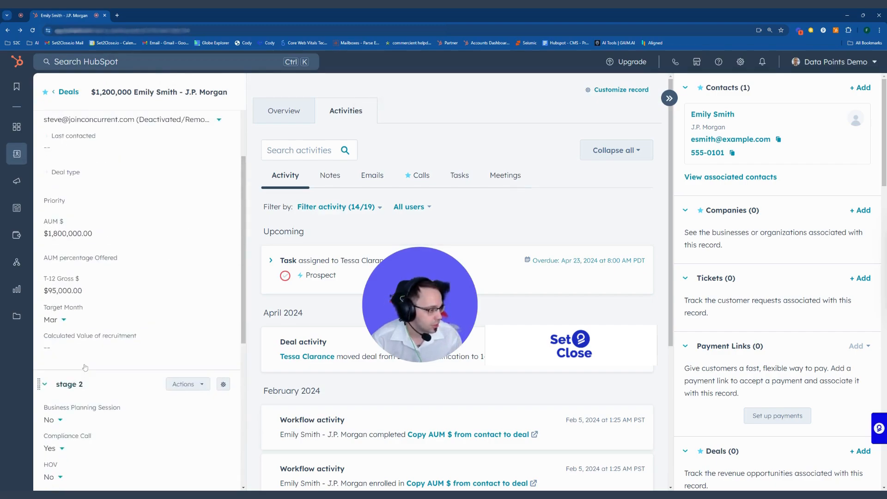
click(95, 165)
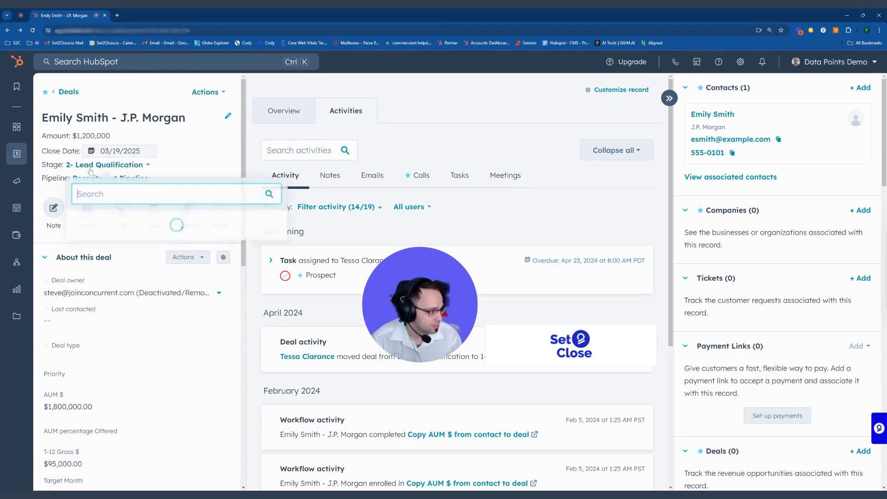
click(106, 264)
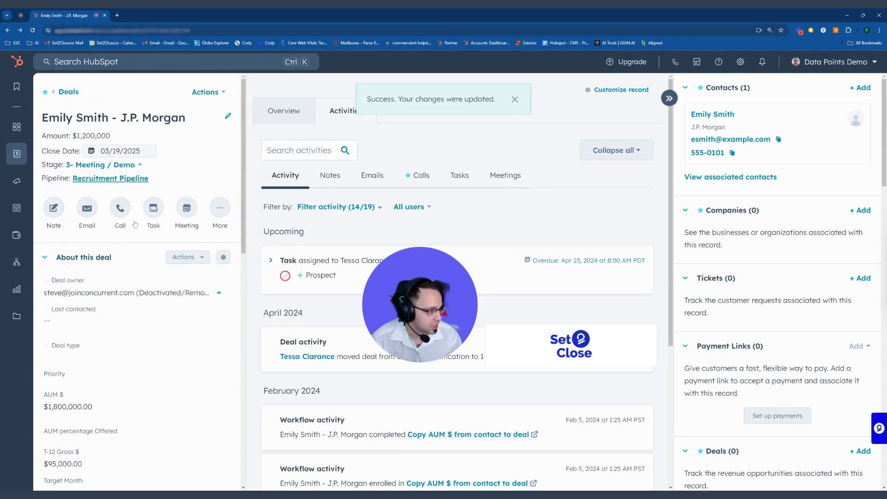
Examine the Stage 3 and stage 2 property sections on the deal record.
scroll(116, 291, down, 5)
scroll(116, 295, down, 3)
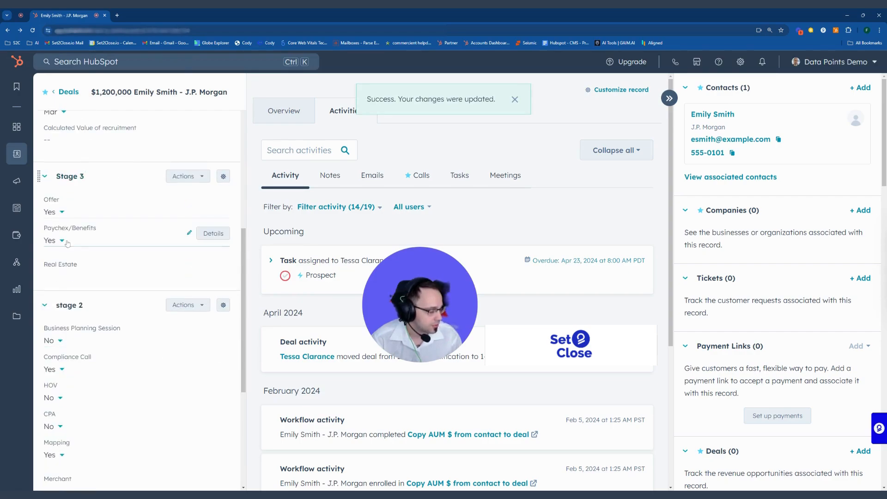
scroll(107, 277, up, 6)
scroll(107, 346, down, 3)
scroll(105, 375, down, 7)
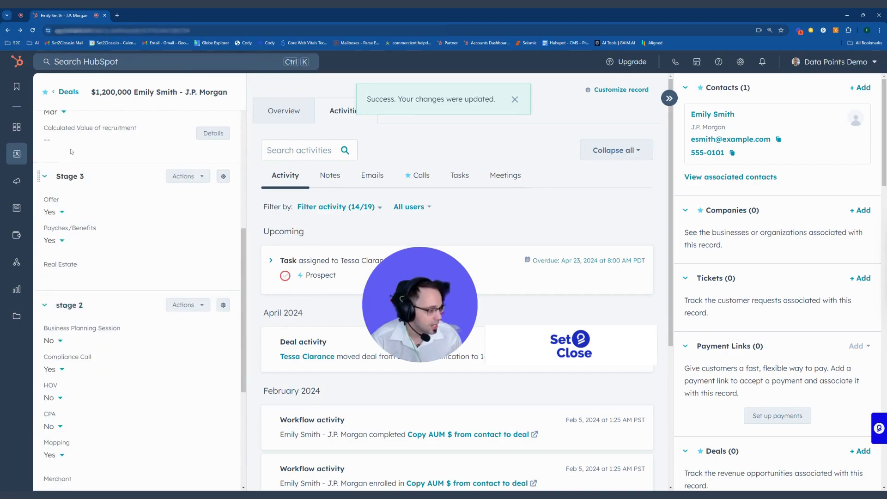
scroll(116, 382, up, 4)
scroll(115, 382, up, 7)
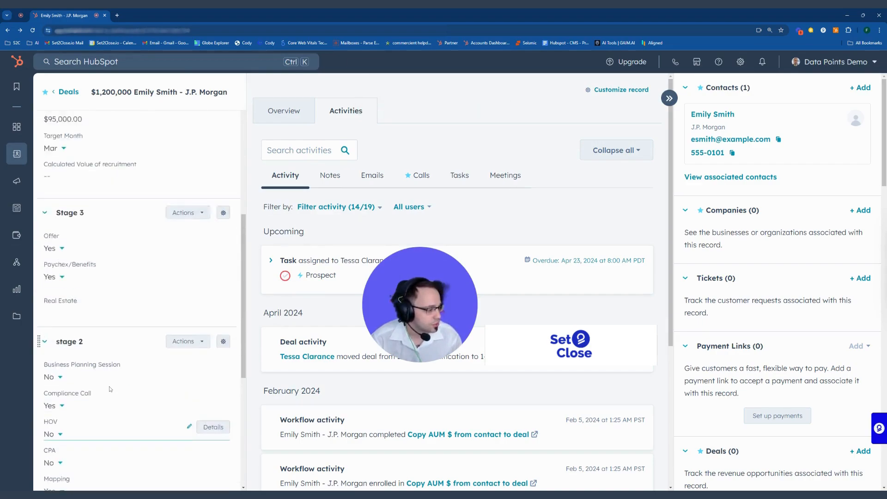
scroll(116, 370, down, 5)
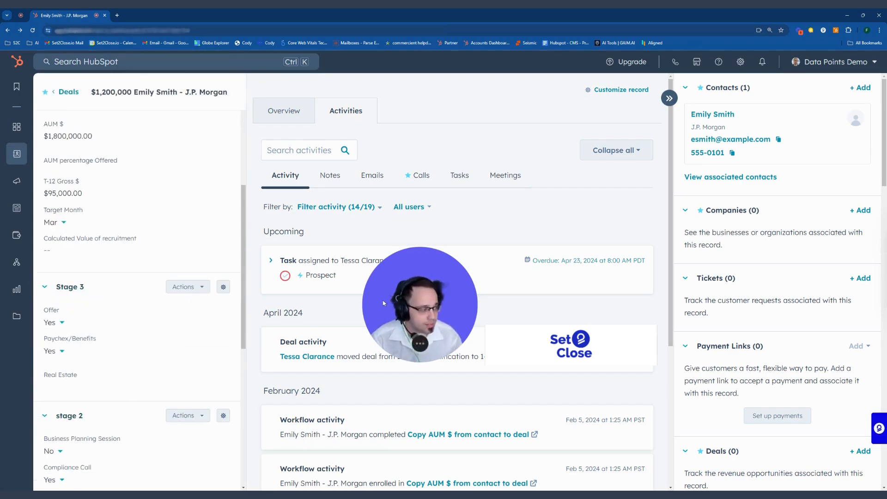
scroll(132, 287, up, 6)
scroll(133, 286, up, 1)
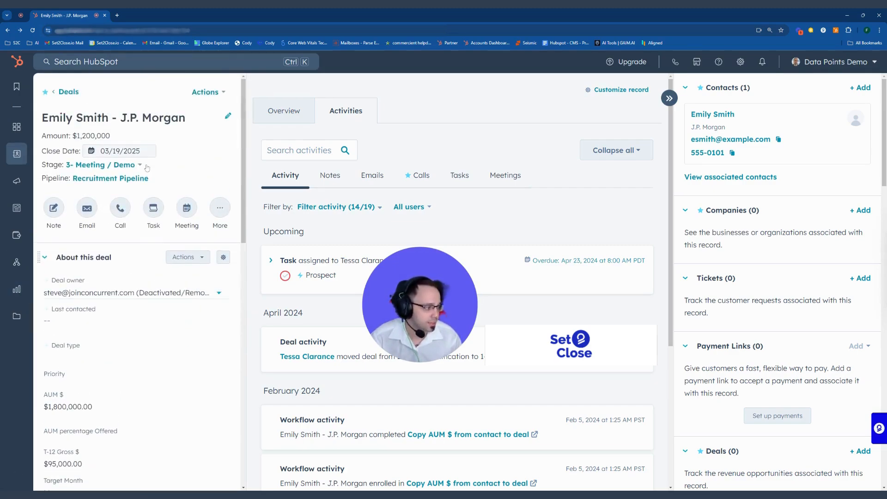
Choose stage 4- Proposal / Negotiation for the deal, check its dependent properties and the Advisor Profile Questionaire options, and cancel the stage change.
click(101, 164)
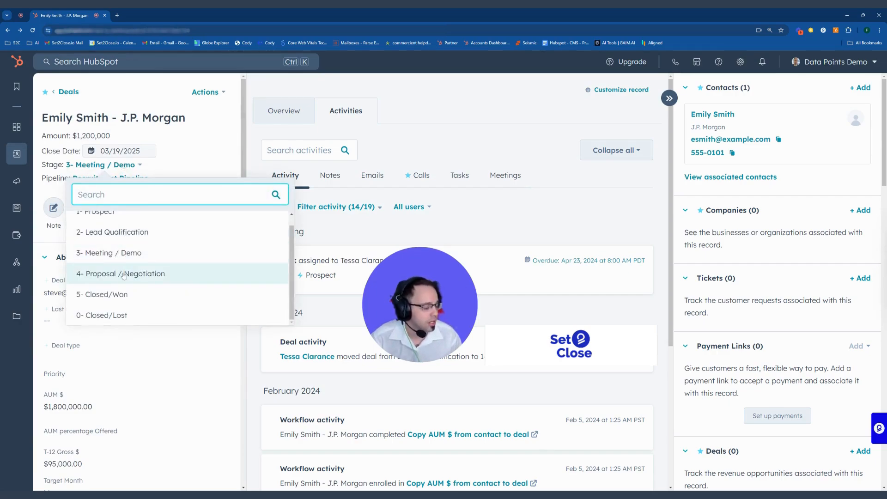
click(124, 273)
drag(424, 317, 241, 298)
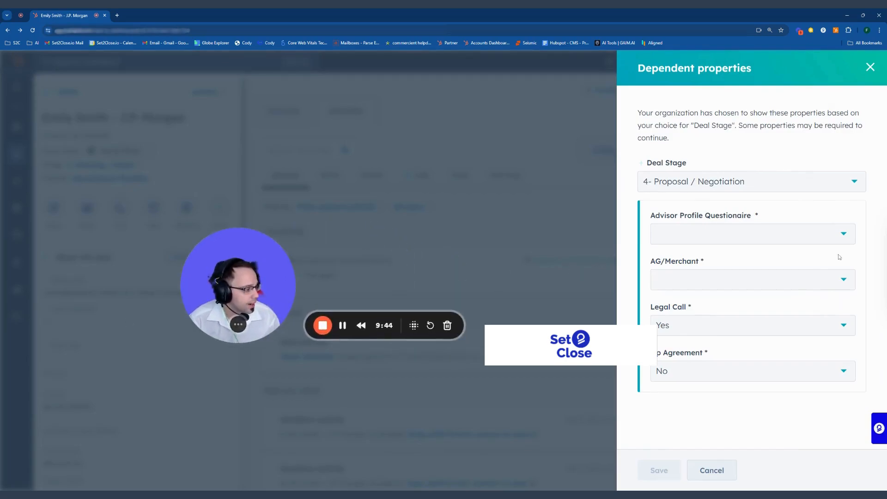
click(682, 243)
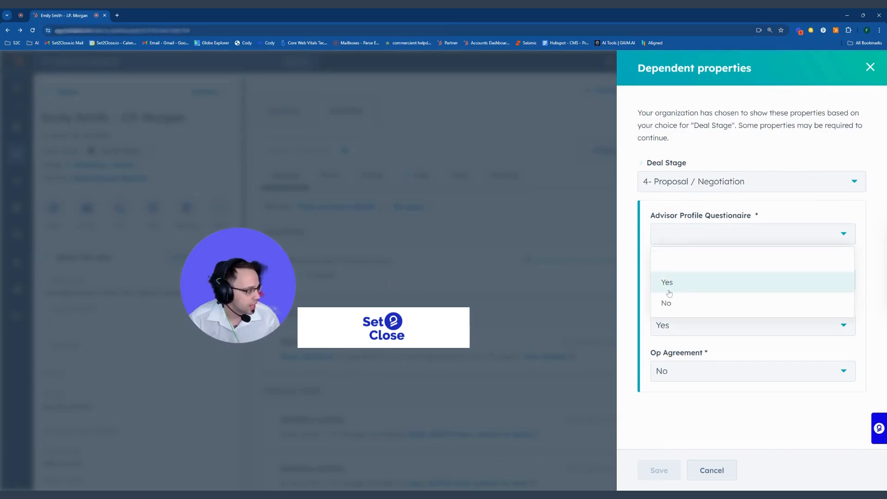
click(628, 222)
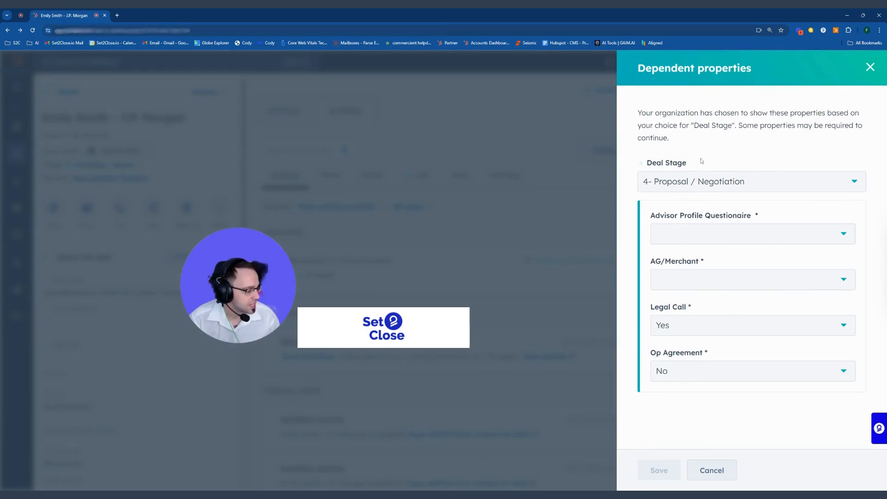
click(710, 478)
drag(277, 289, 336, 357)
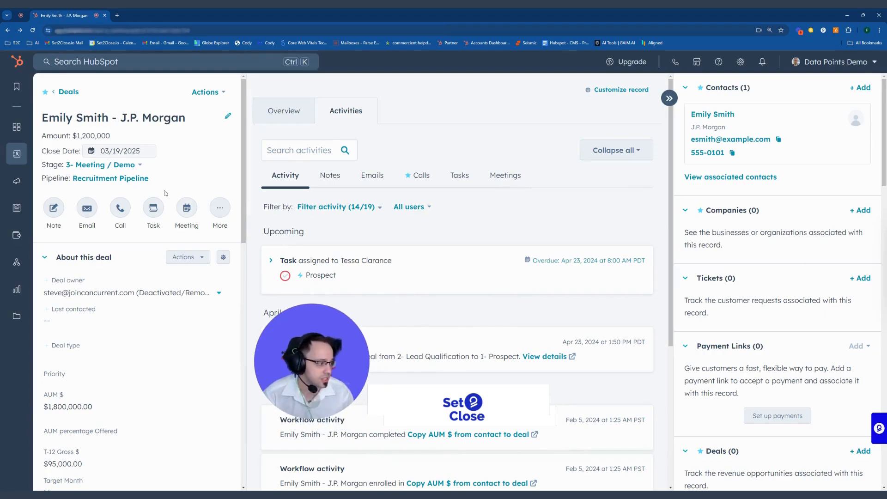
drag(345, 363, 317, 347)
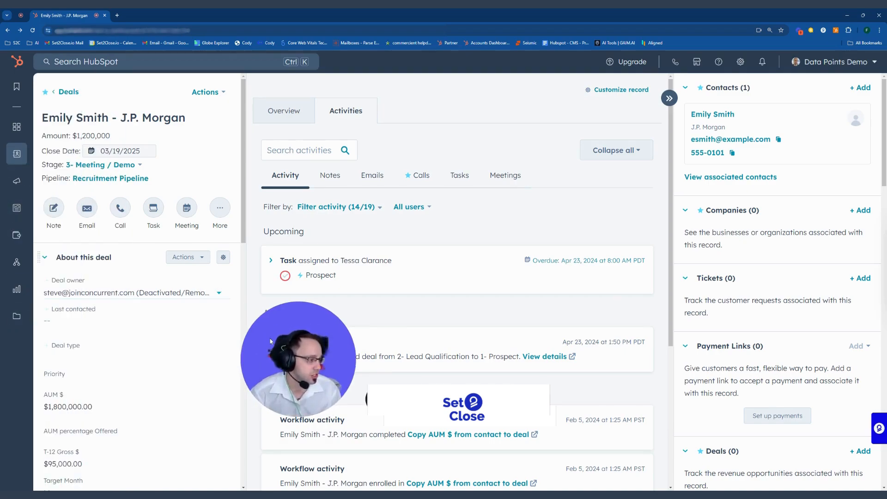
Examine the About this deal, Stage 3 and stage 2 property sections on the deal record.
scroll(114, 391, down, 1)
scroll(114, 390, down, 10)
scroll(108, 361, up, 10)
mouse_move(34, 159)
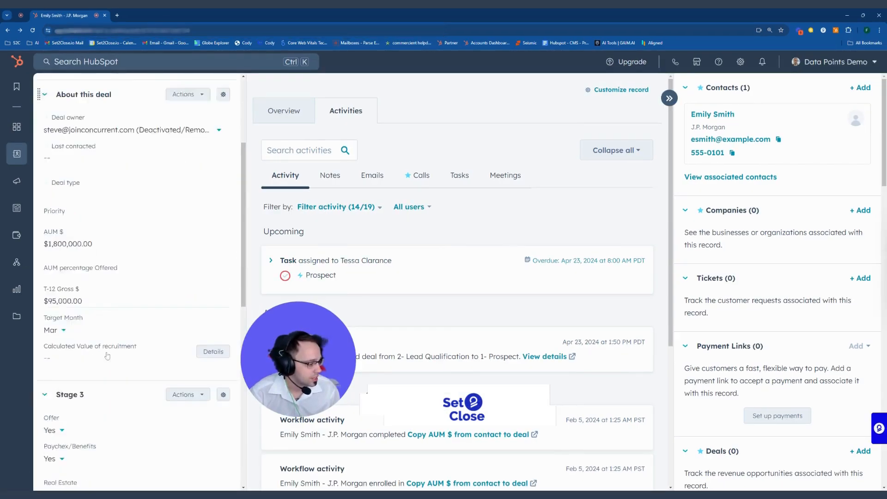
scroll(106, 361, down, 10)
scroll(107, 354, up, 5)
mouse_move(98, 282)
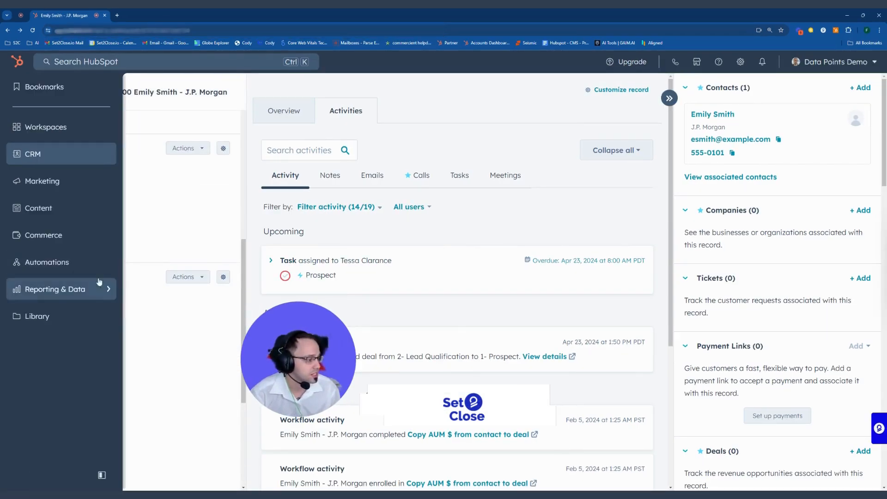
drag(314, 330, 150, 393)
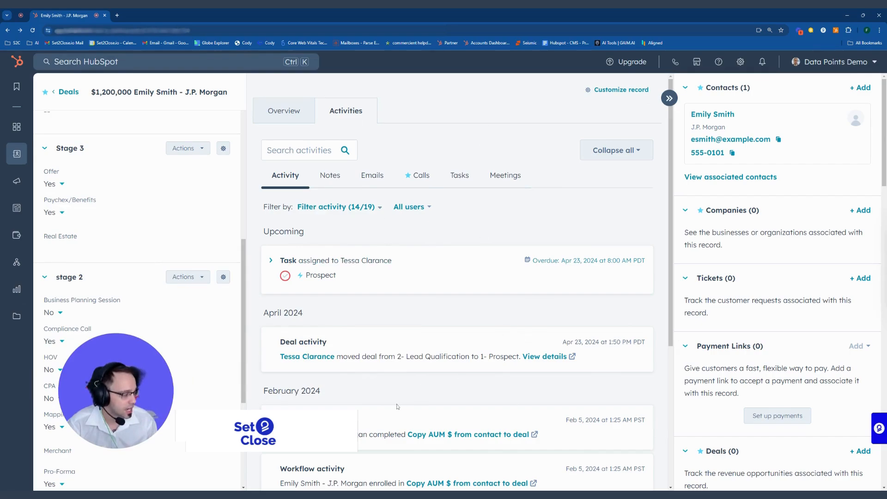
Show the deal record's Overview and examine the Deal stage tracker card.
click(281, 111)
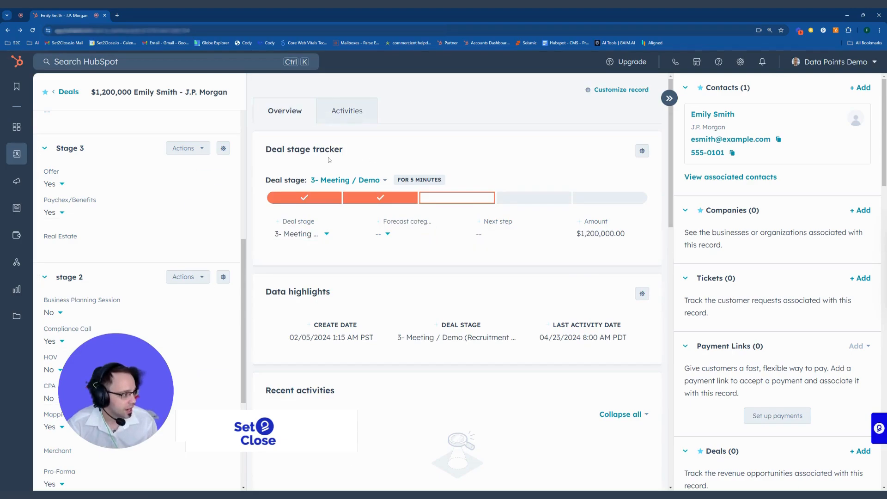
drag(266, 149, 348, 160)
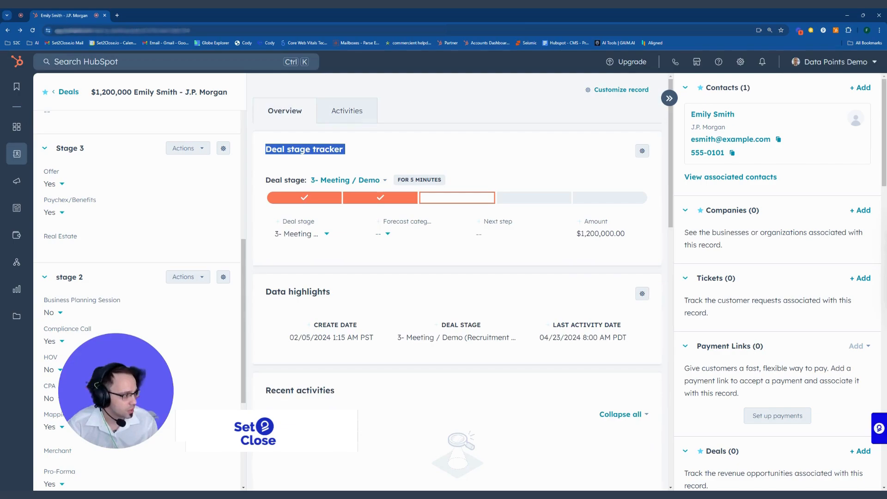
click(354, 157)
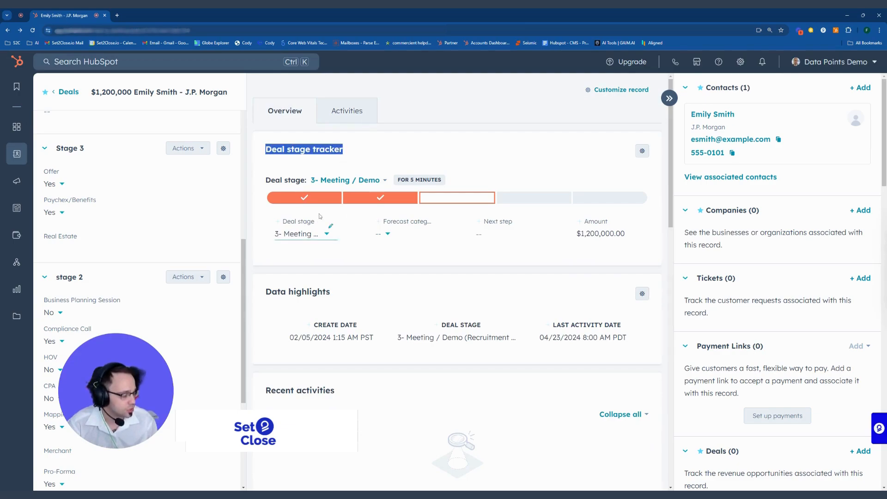
scroll(121, 267, up, 10)
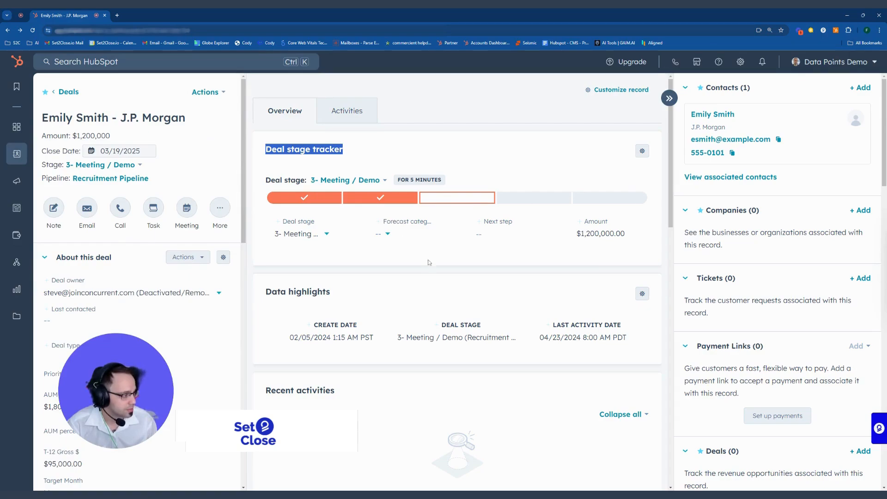
Choose 4- Proposal / Negotiation in the Deal stage tracker card to view its dependent properties, and cancel the change.
click(322, 236)
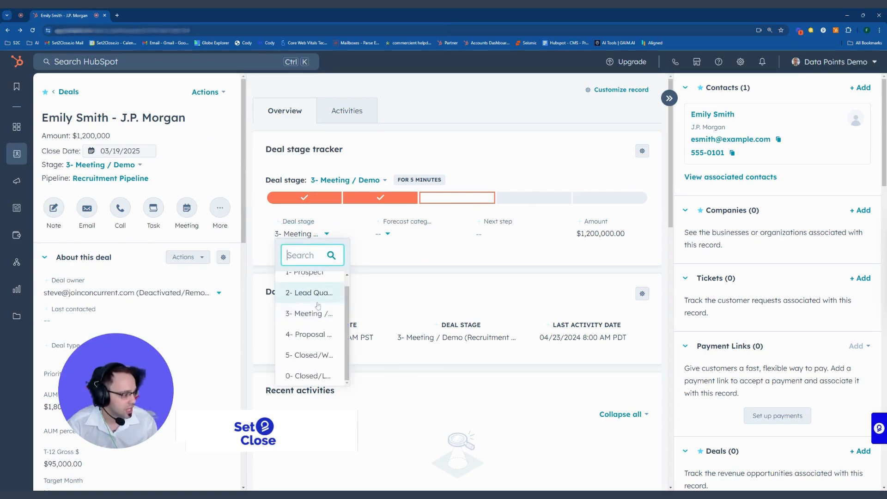
click(305, 335)
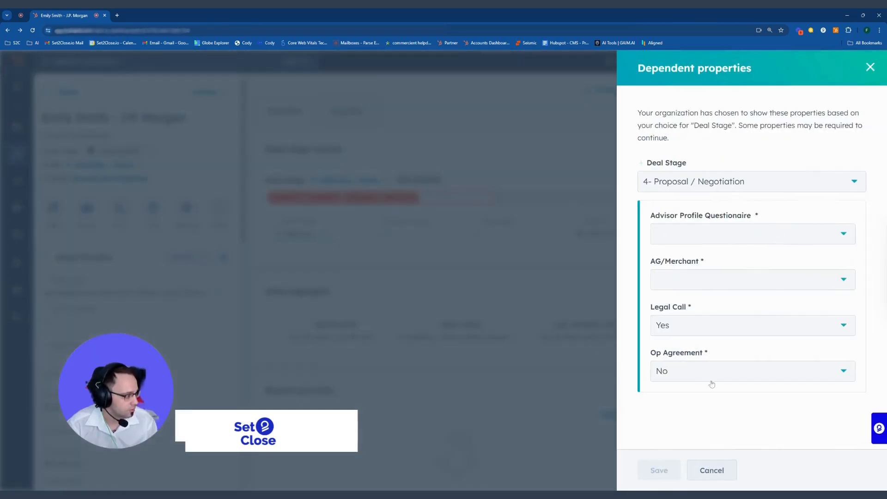
click(711, 471)
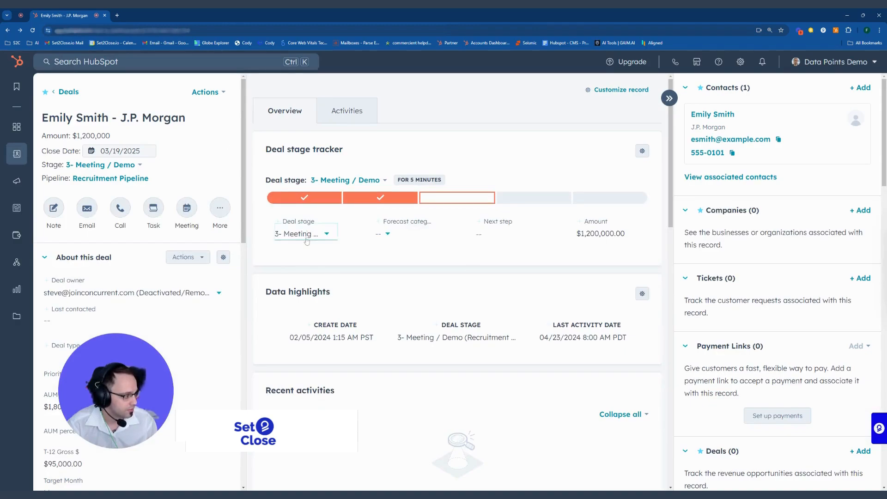
Set the deal stage to 2- Lead Qualification in the Deal stage tracker card.
click(307, 240)
click(298, 295)
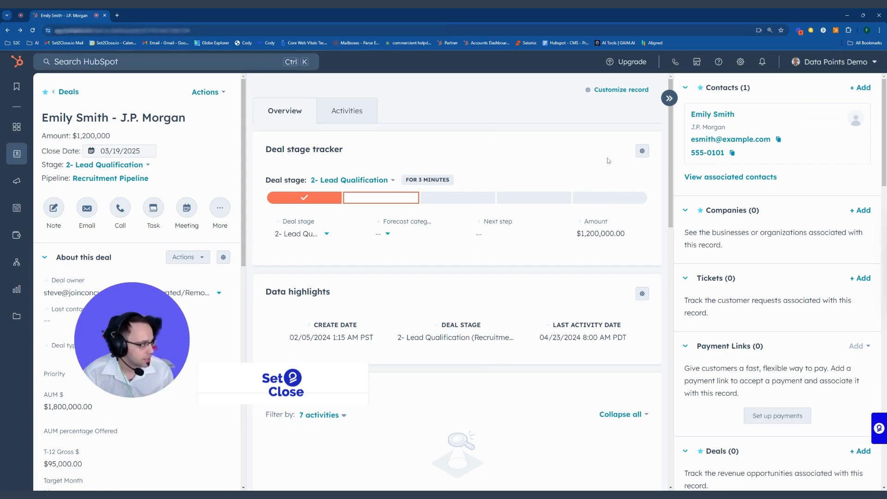
Open the default middle column view for deal records in the layout editor and review its Overview and Activities tabs.
click(616, 93)
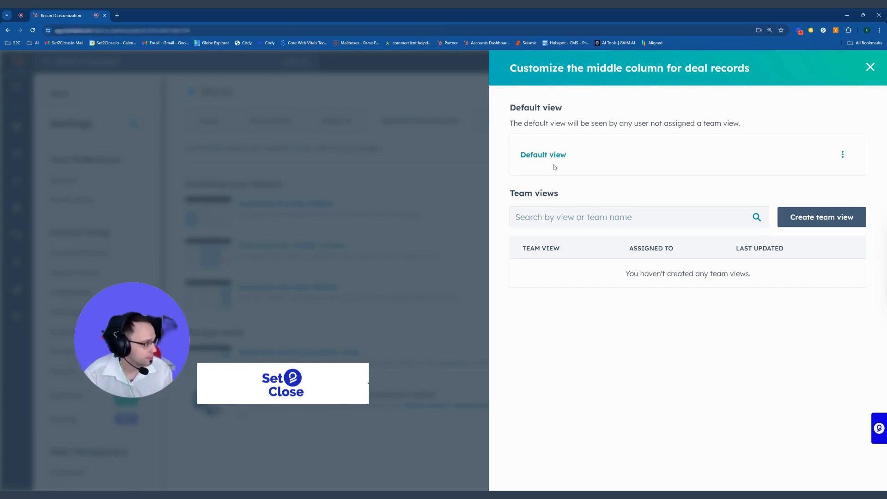
click(544, 155)
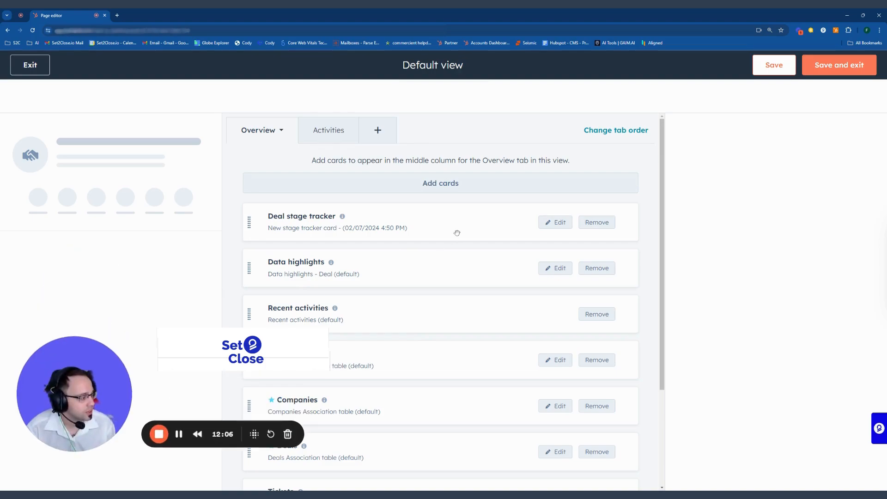
scroll(457, 233, down, 2)
scroll(474, 246, up, 2)
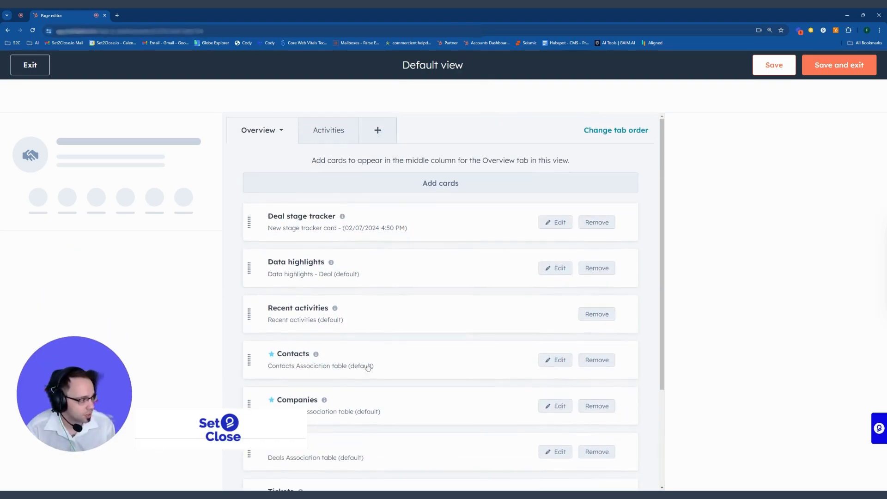
scroll(390, 277, down, 2)
scroll(376, 200, up, 2)
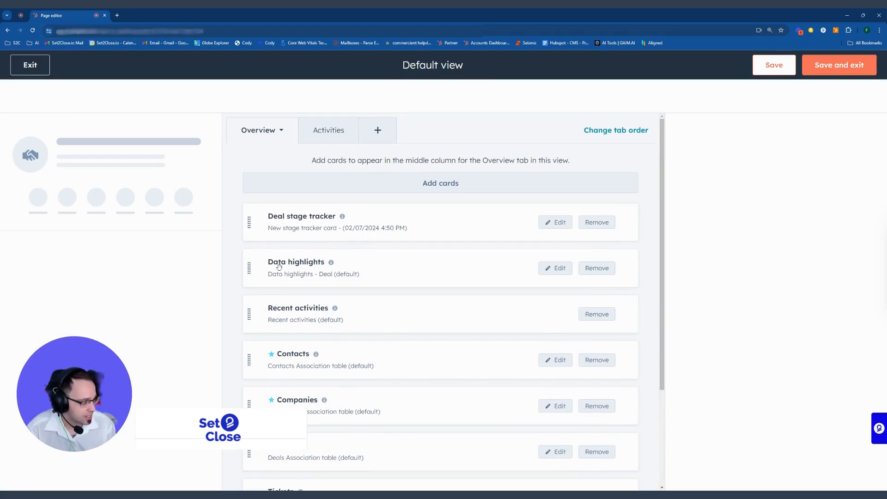
scroll(379, 282, down, 3)
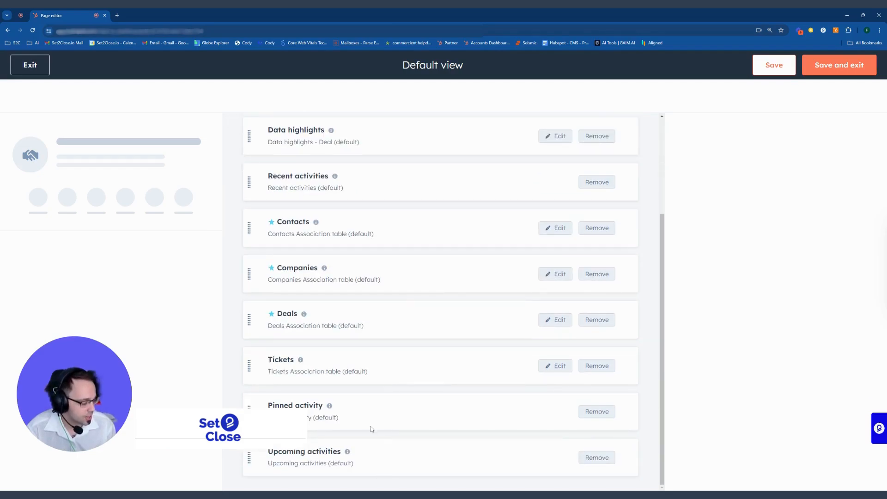
scroll(365, 405, up, 3)
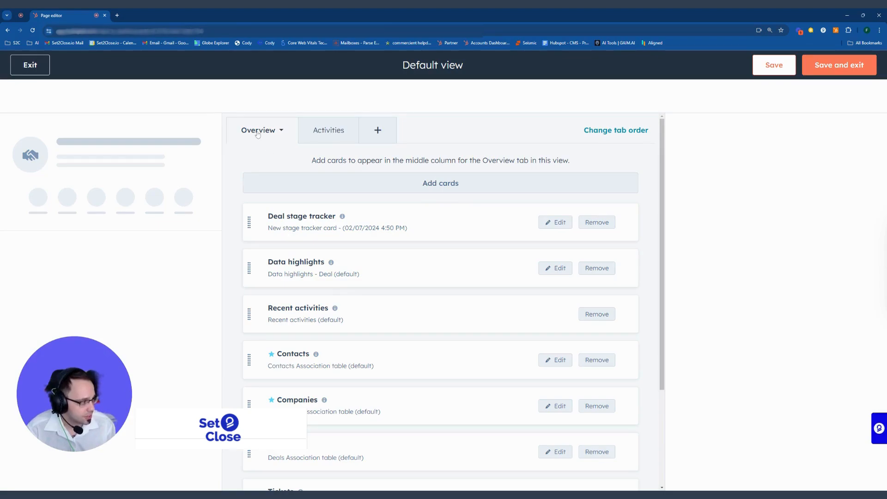
click(345, 138)
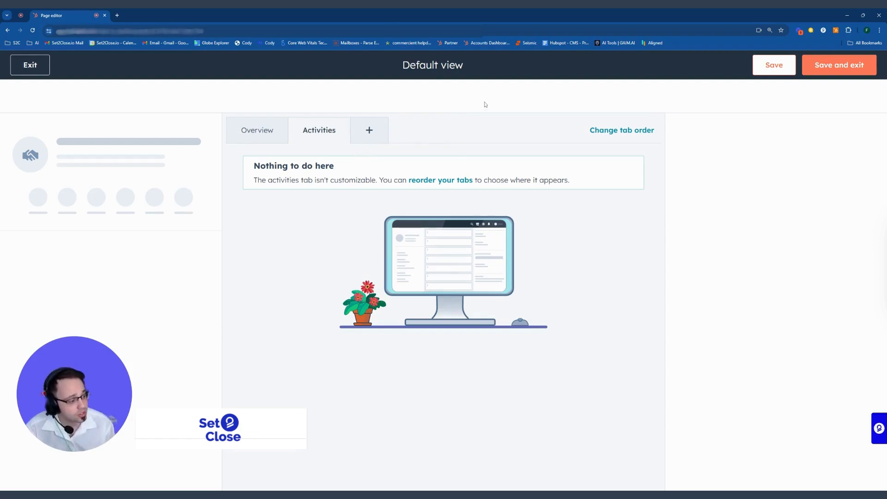
Create a middle column tab named Analytics in the default view.
click(375, 131)
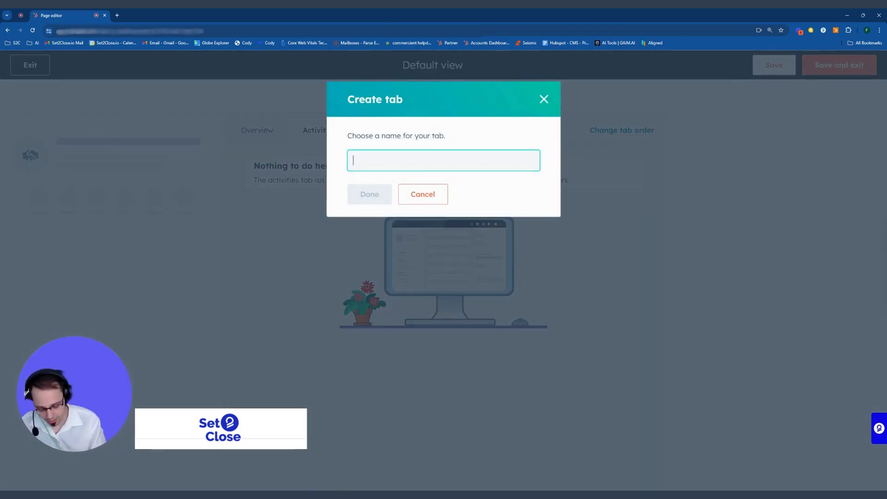
text(Anal)
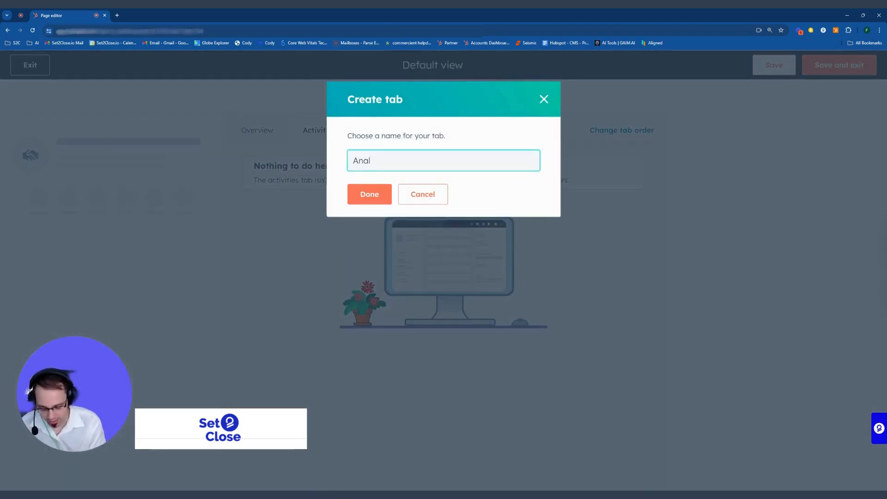
text(ytics)
key(Return)
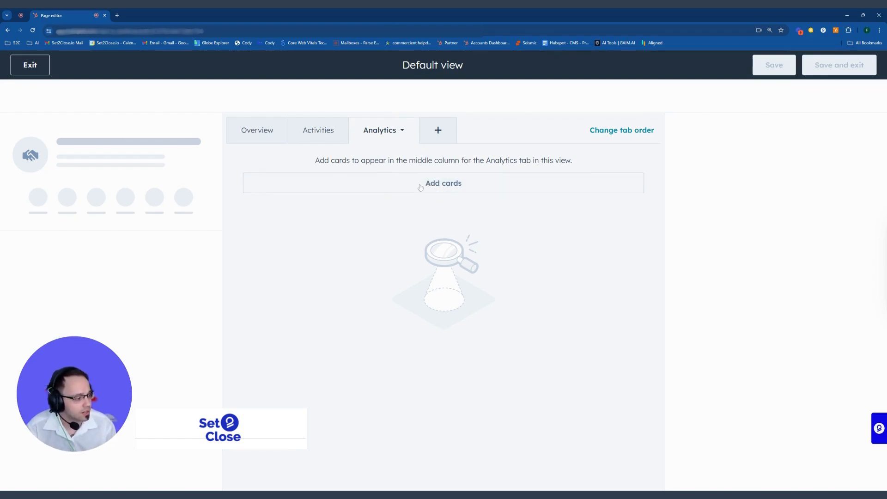
Examine the association table, data highlight, stage tracker and standard cards that can be added to the Analytics tab.
click(437, 187)
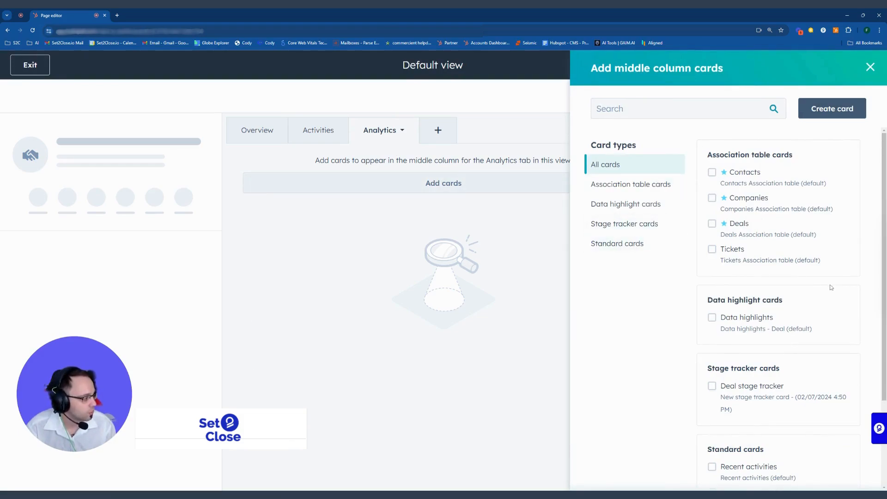
scroll(832, 288, down, 3)
scroll(743, 436, up, 3)
click(619, 243)
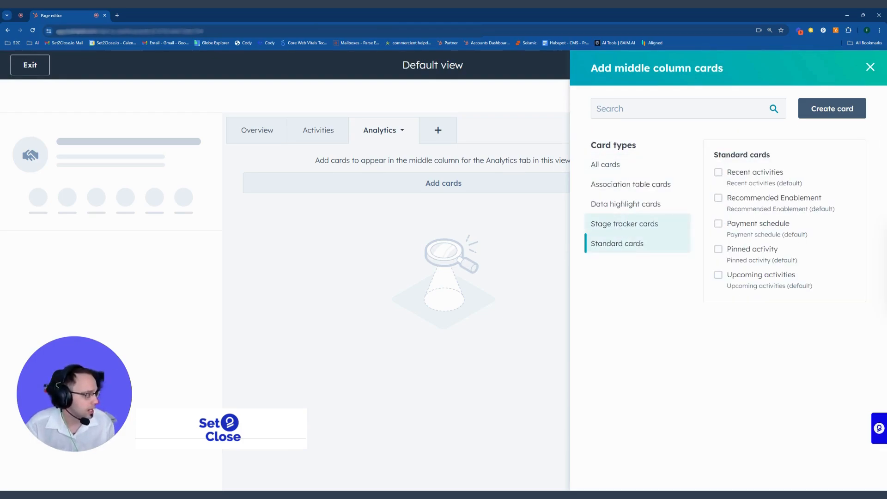
click(618, 227)
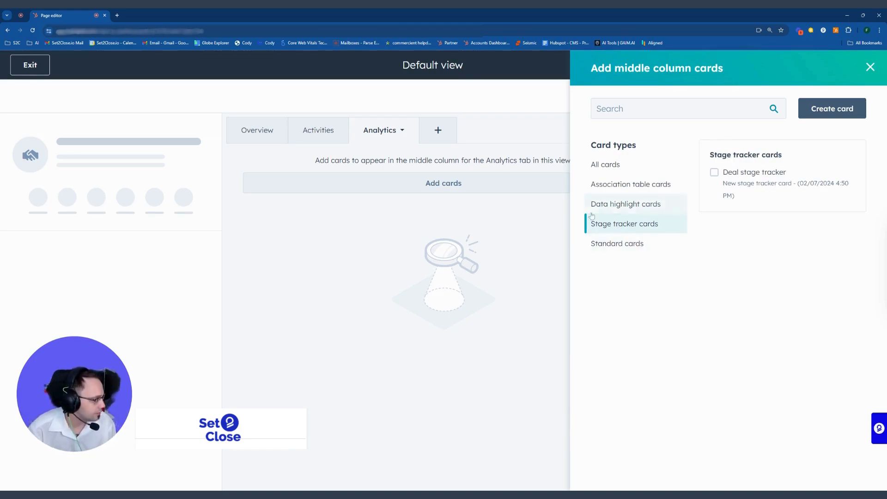
click(617, 185)
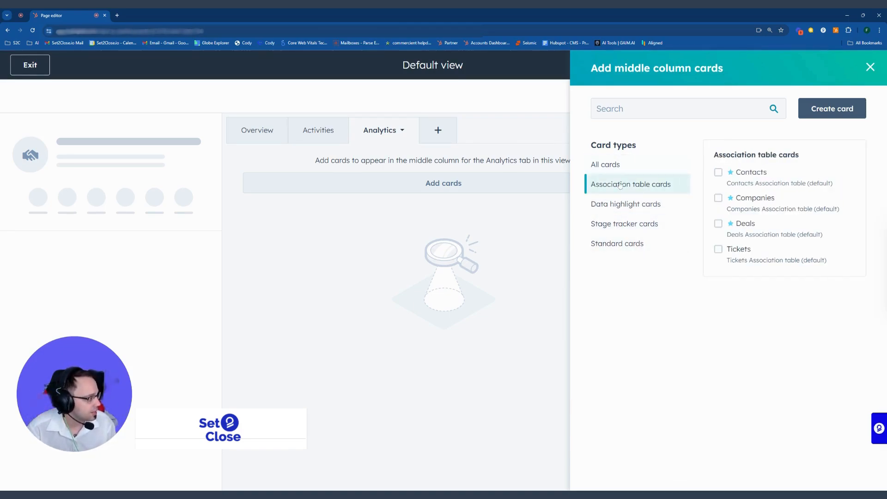
click(618, 207)
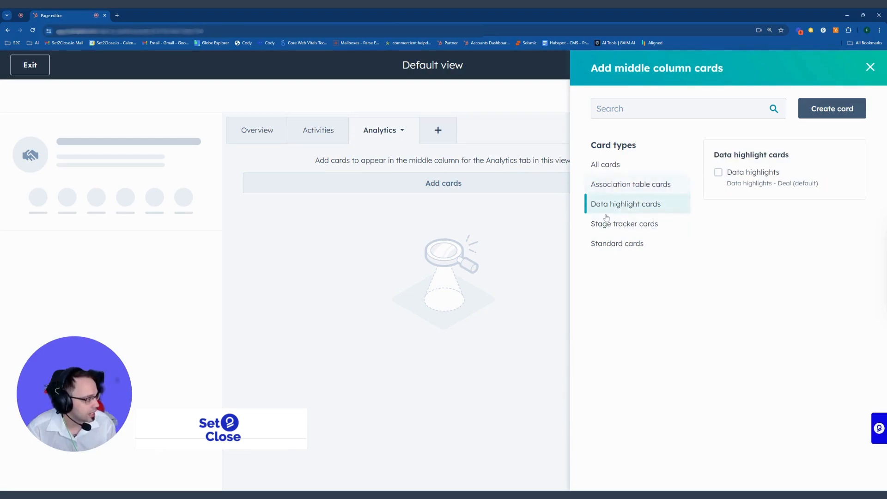
click(618, 225)
click(620, 245)
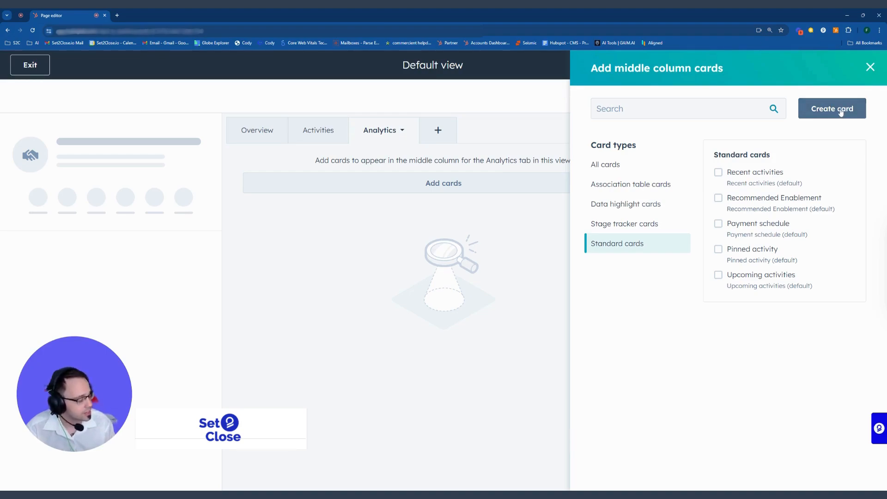
click(628, 223)
click(631, 184)
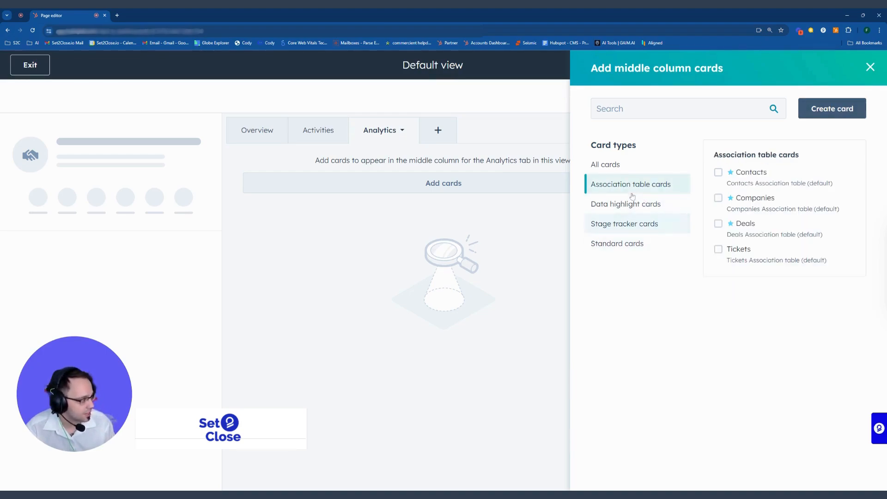
click(618, 171)
scroll(618, 171, down, 3)
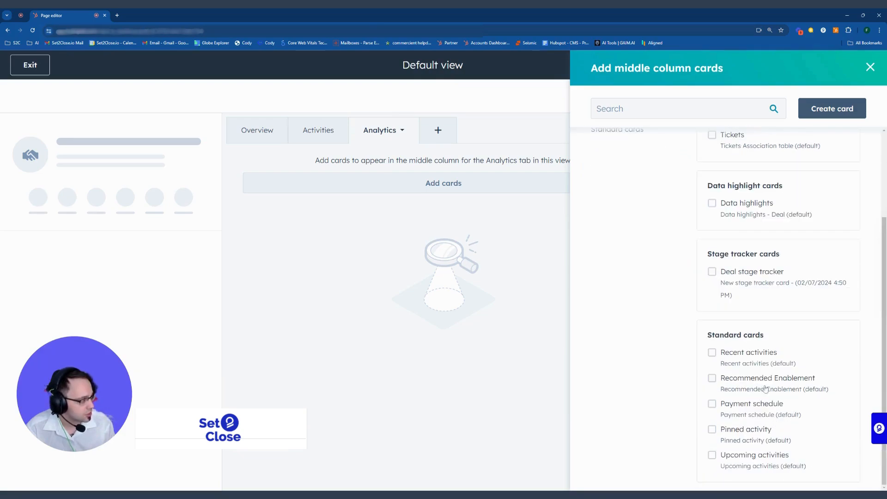
Review the available standard cards, start creating a new card, and examine the card types offered.
scroll(744, 318, up, 3)
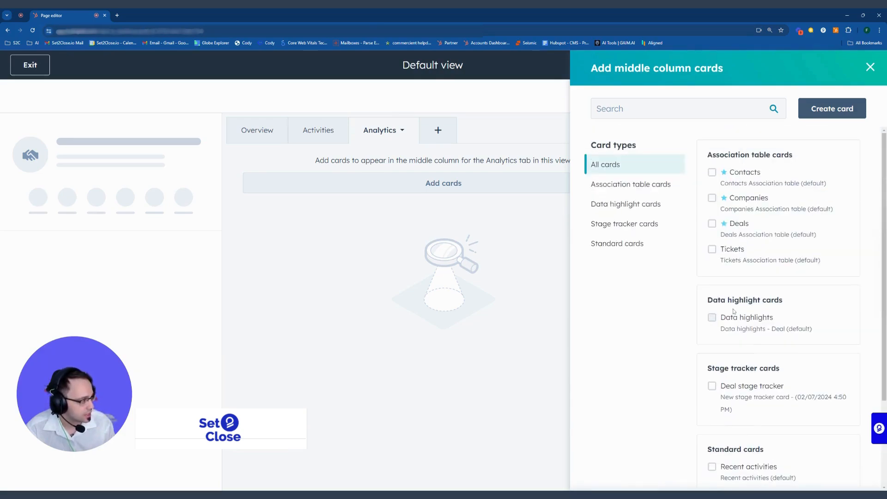
click(617, 244)
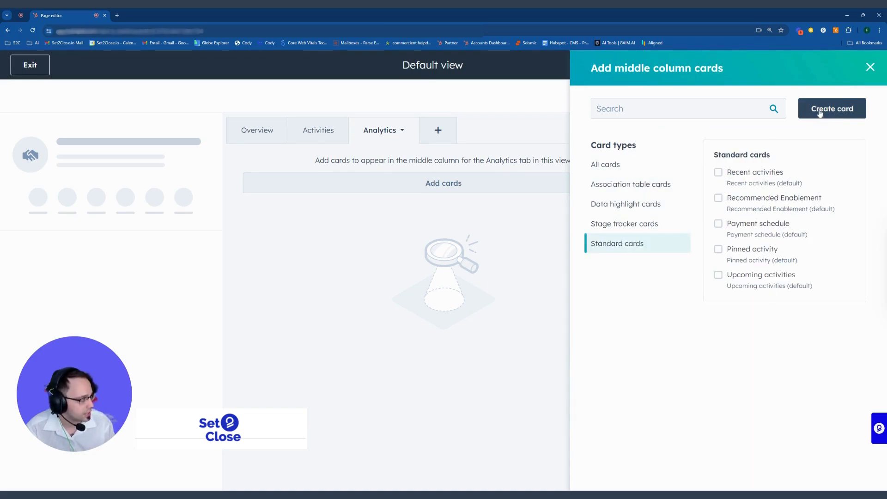
click(819, 113)
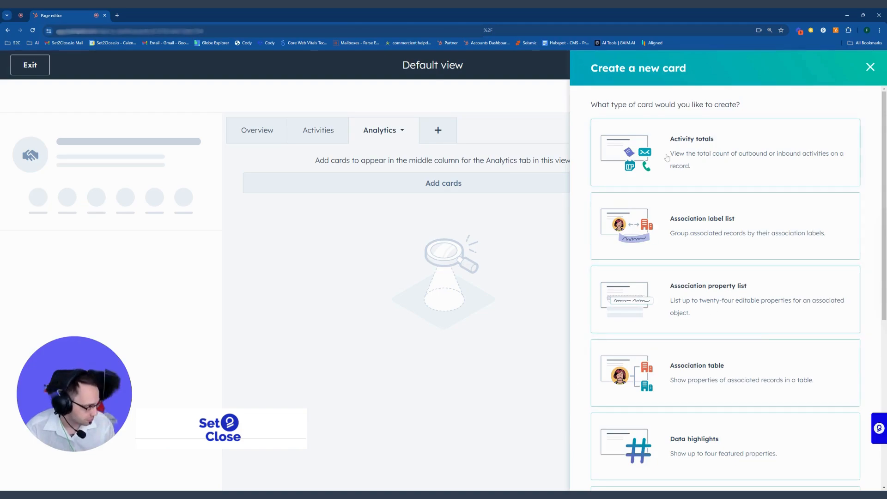
scroll(668, 189, down, 6)
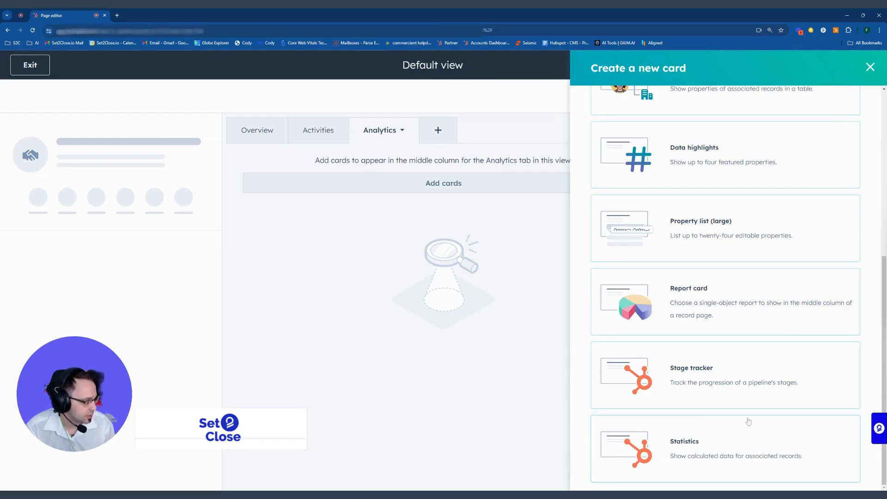
scroll(726, 385, up, 1)
scroll(726, 385, up, 7)
scroll(703, 310, down, 8)
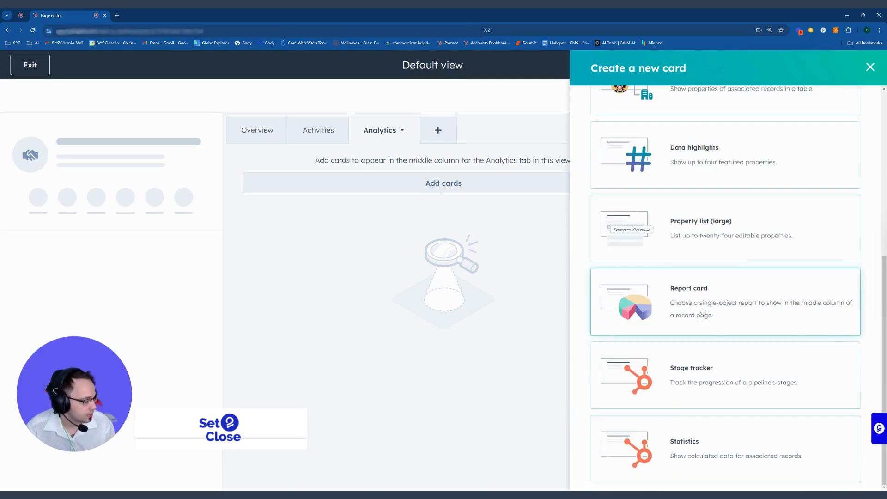
Create a report card and choose the report "Activity of recently created contacts" for it.
click(717, 316)
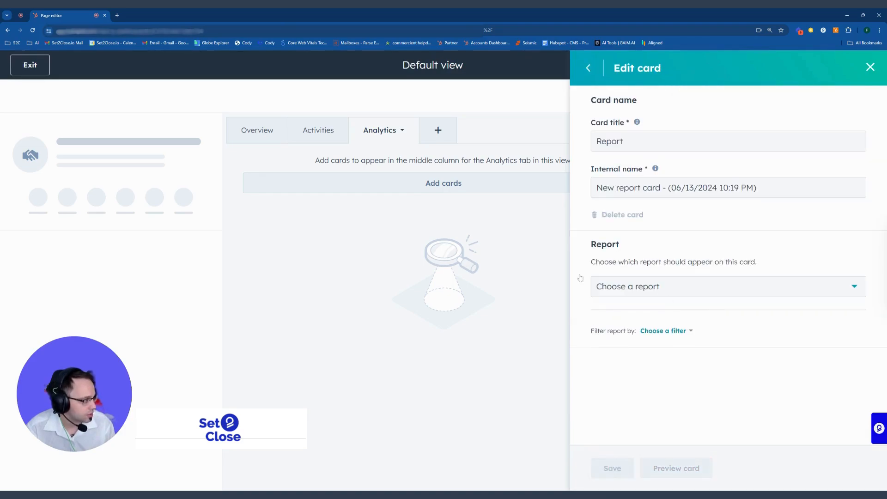
click(664, 295)
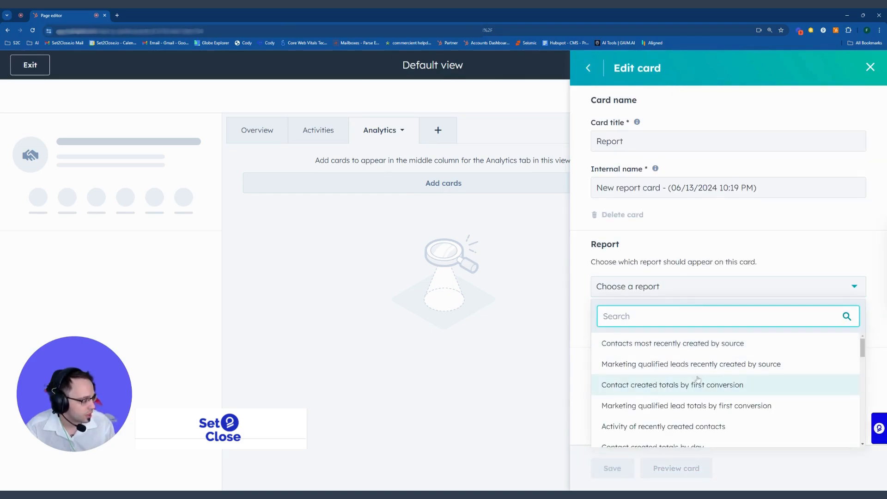
scroll(665, 392, down, 5)
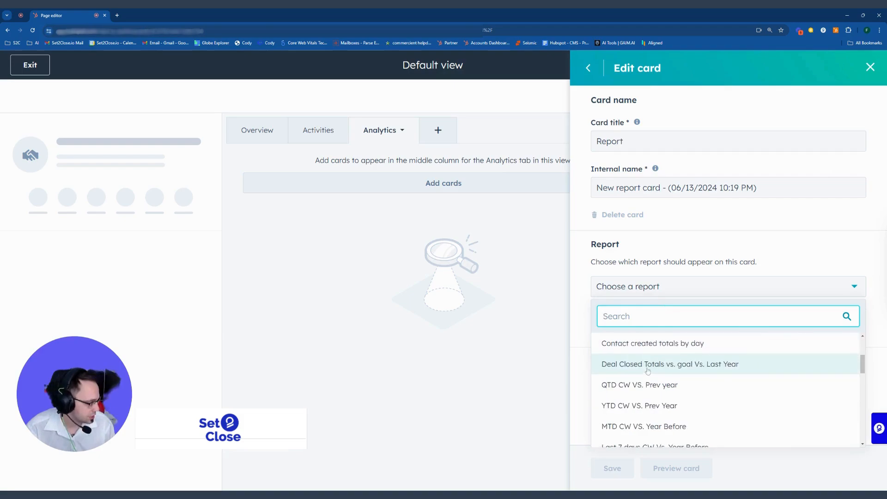
scroll(648, 377, down, 3)
scroll(648, 376, down, 3)
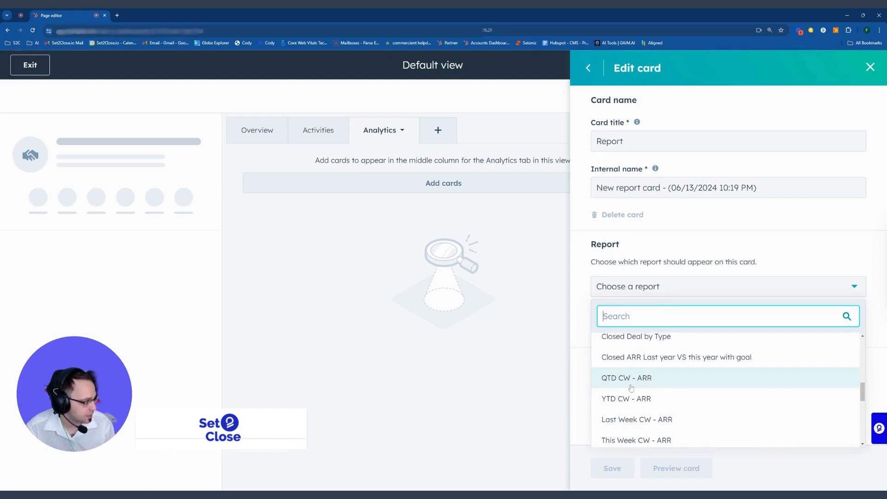
scroll(647, 402, down, 3)
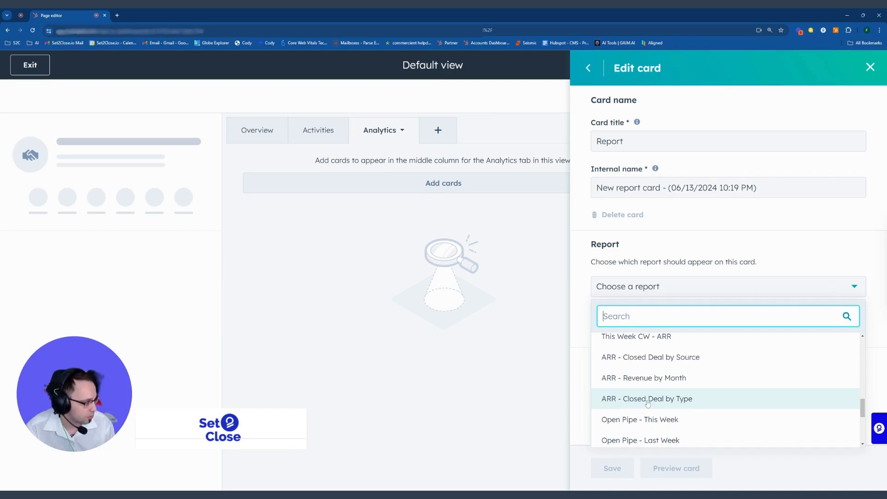
scroll(646, 402, down, 2)
scroll(704, 362, down, 2)
scroll(650, 390, up, 12)
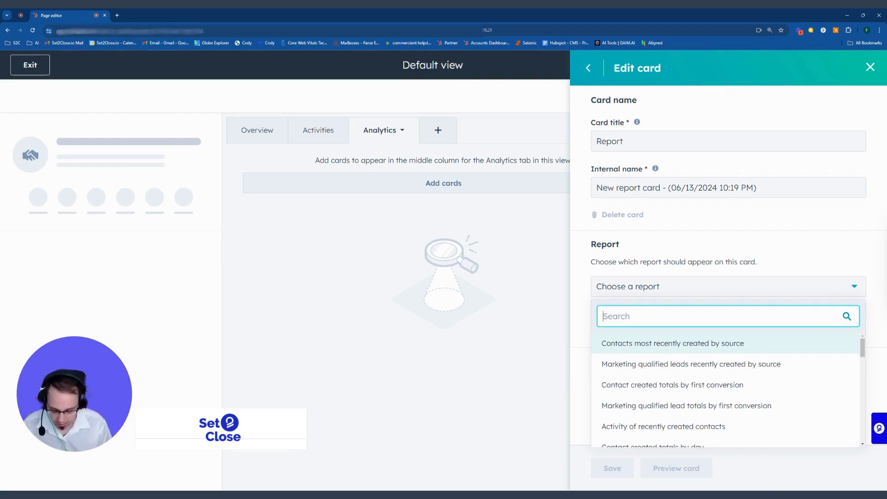
text(act)
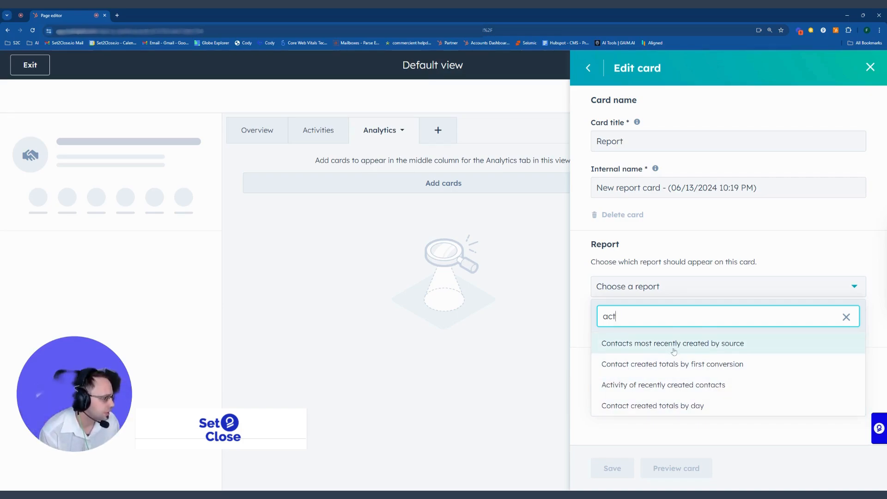
click(651, 392)
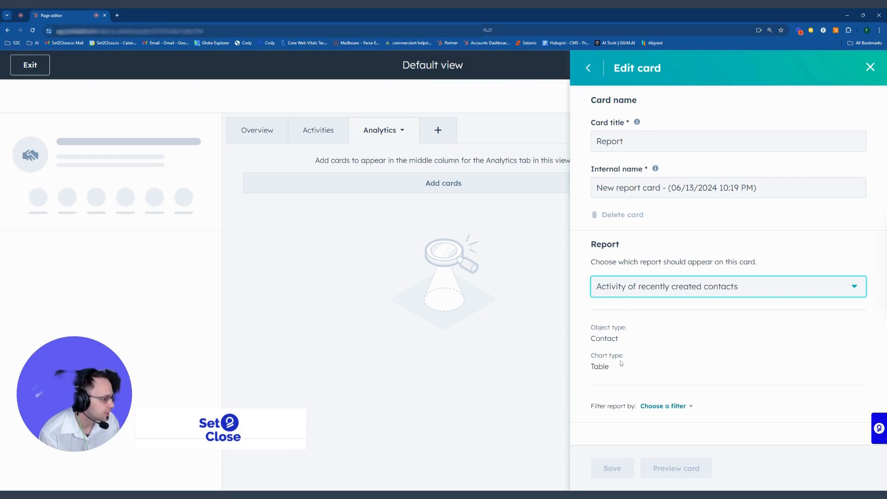
Set both the internal name and the title of the report card to "Activity of recently created contacts".
click(697, 142)
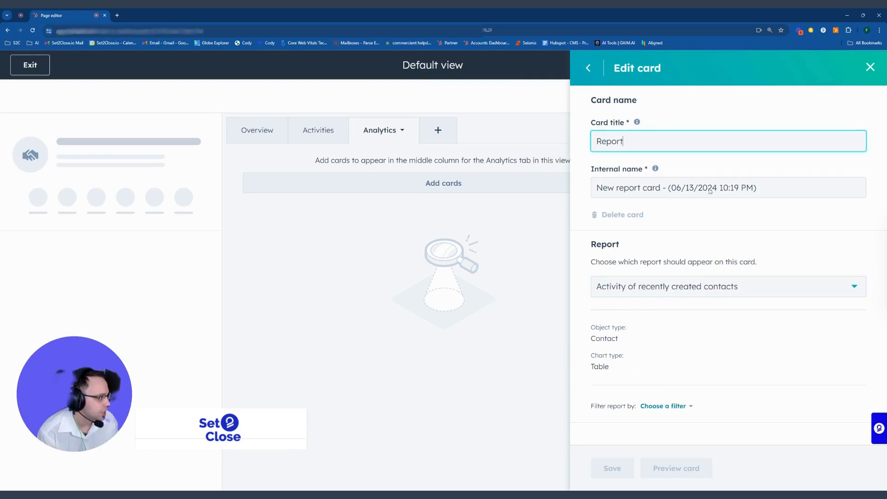
click(624, 187)
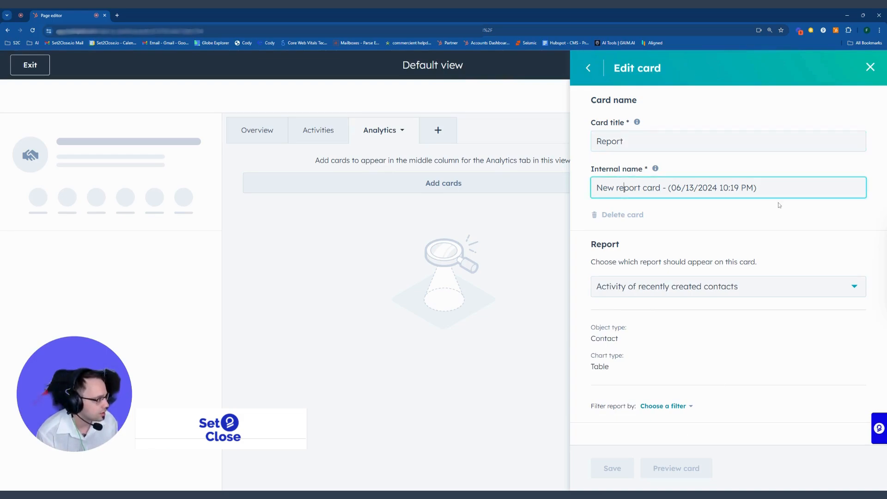
key(ctrl+a)
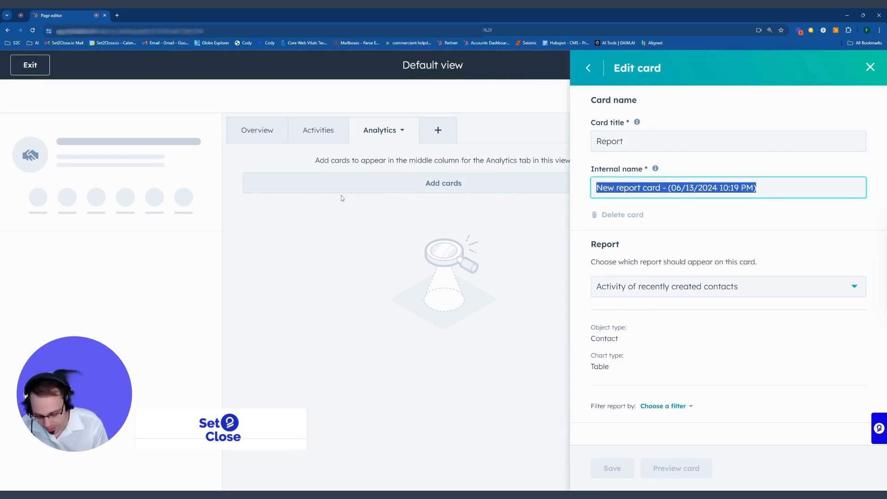
text(A)
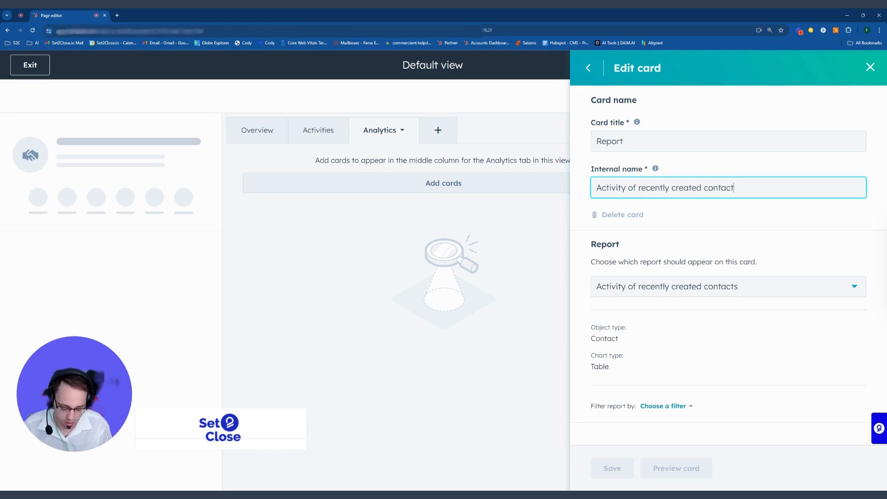
click(735, 142)
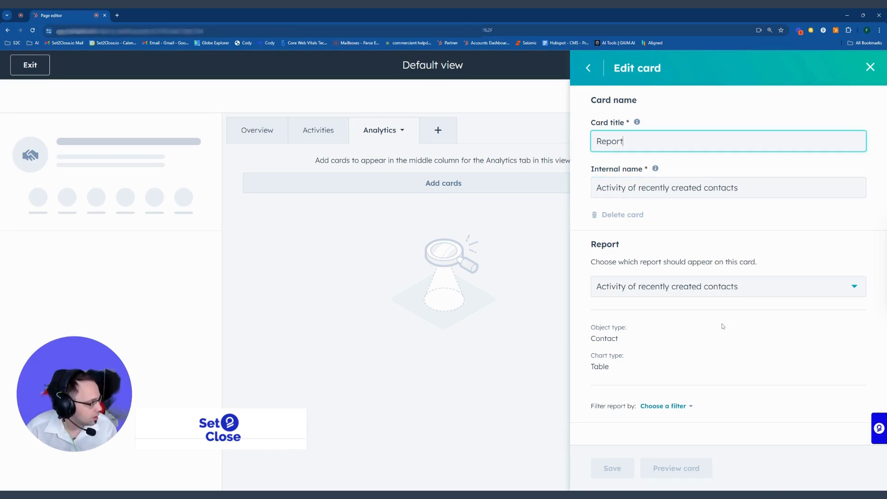
key(Tab)
key(ctrl+c)
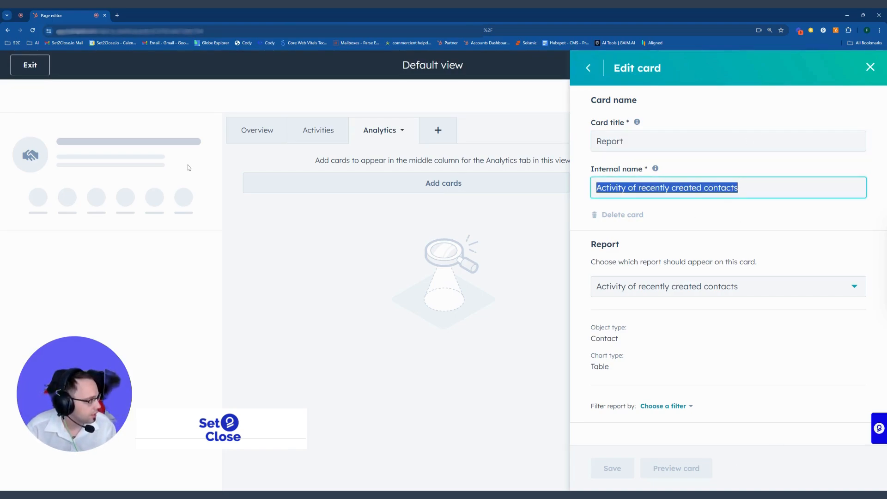
key(shift+Tab)
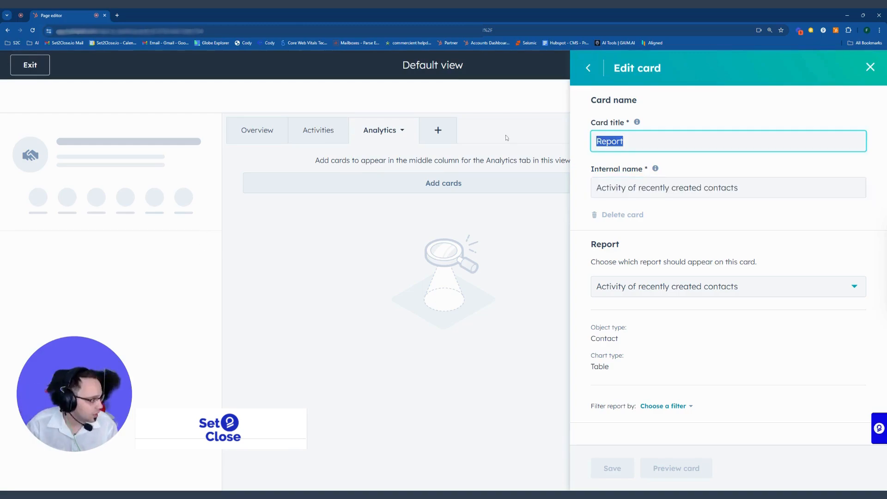
key(ctrl+v)
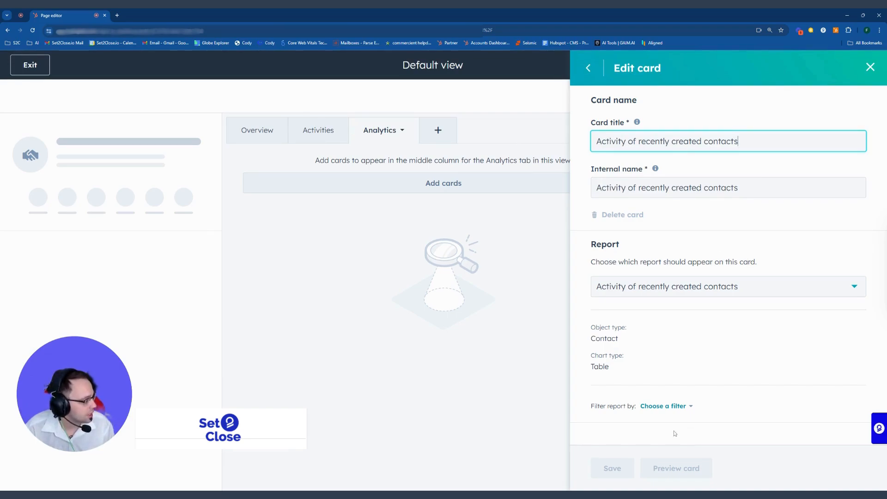
Filter the card's report by Subject and preview the card with data from a deal record.
click(683, 406)
click(654, 454)
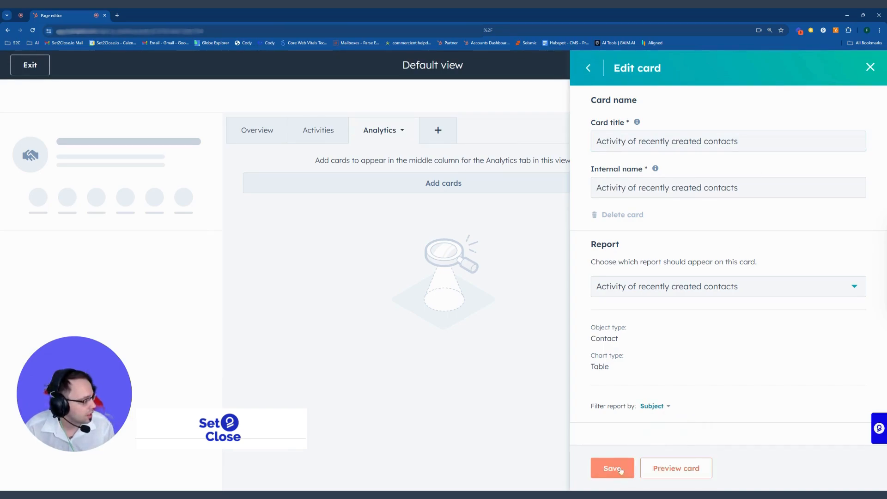
click(657, 467)
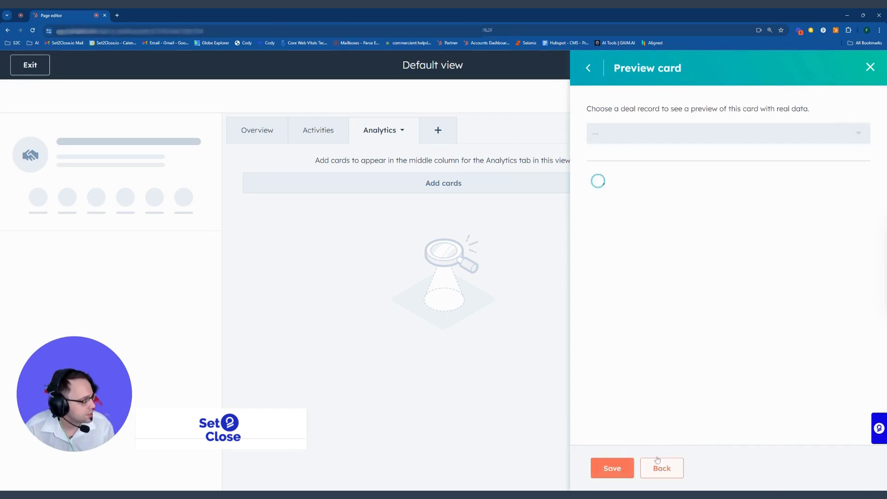
click(673, 132)
click(647, 230)
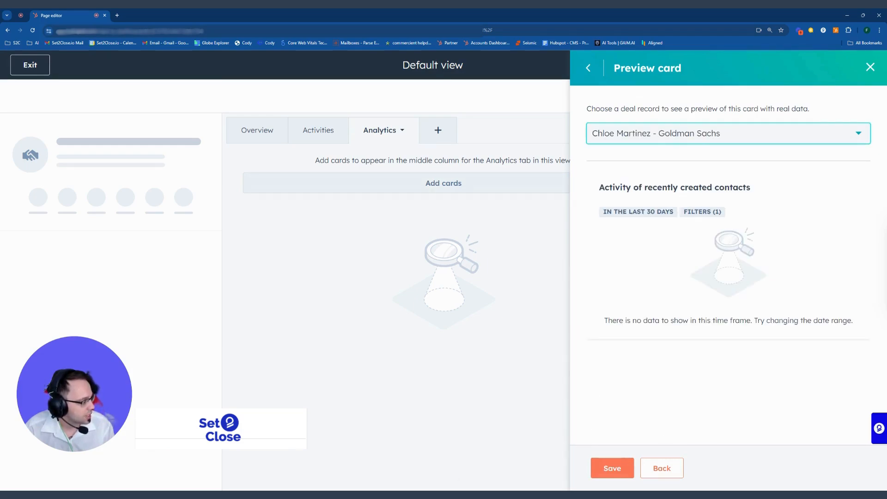
click(662, 468)
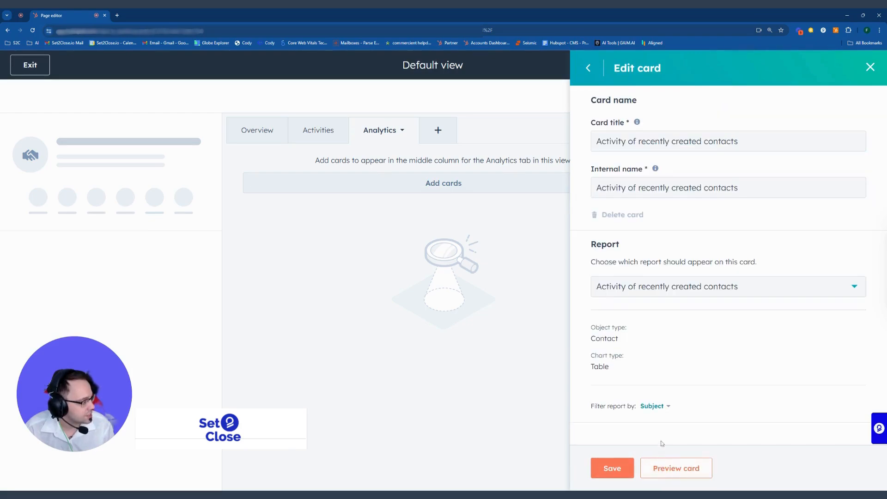
Browse the other reports available for the card and leave the report card without saving it.
click(667, 281)
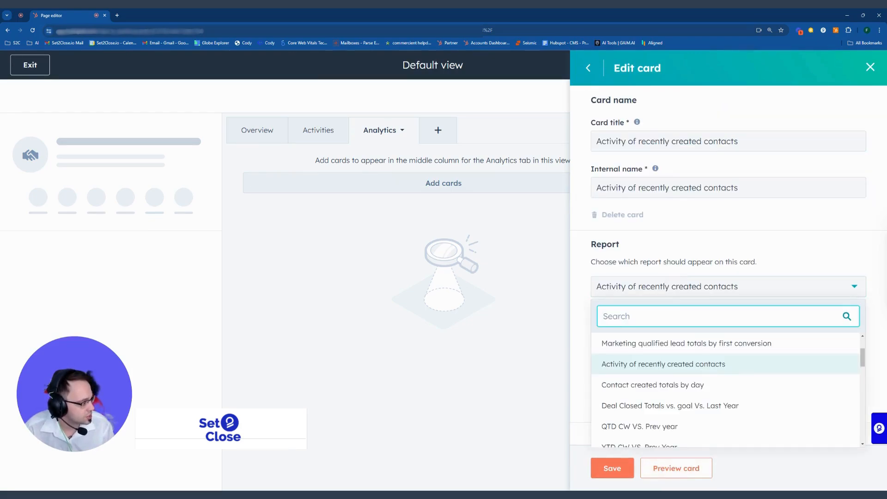
scroll(667, 376, down, 6)
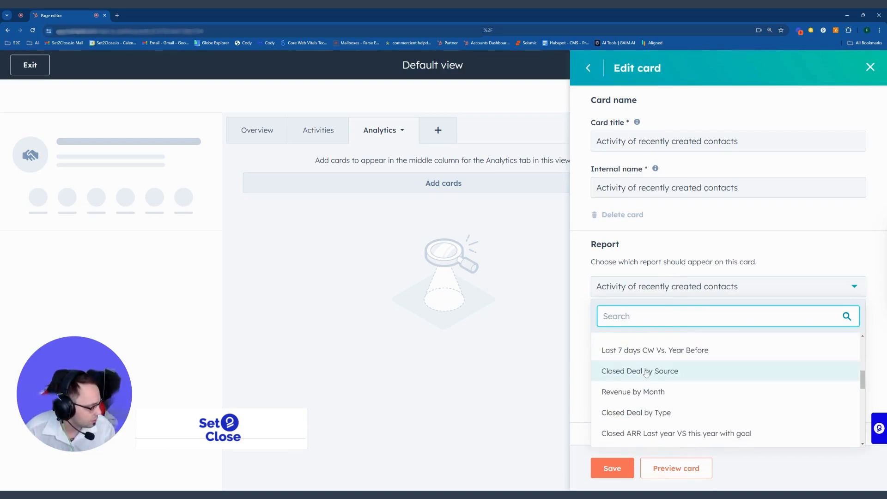
scroll(673, 377, down, 5)
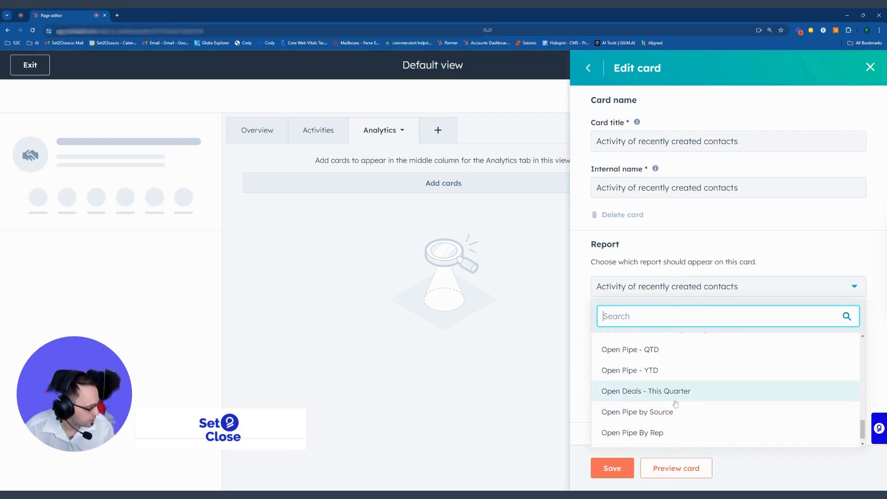
scroll(665, 437, up, 2)
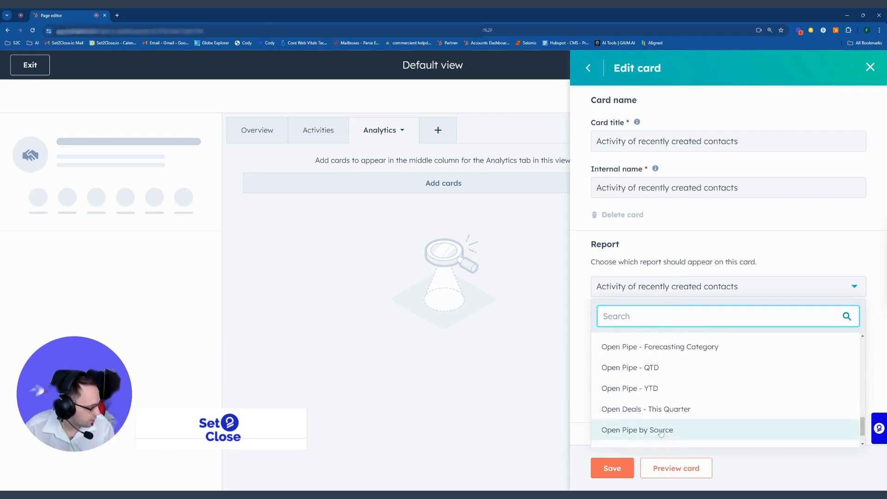
scroll(656, 427, up, 10)
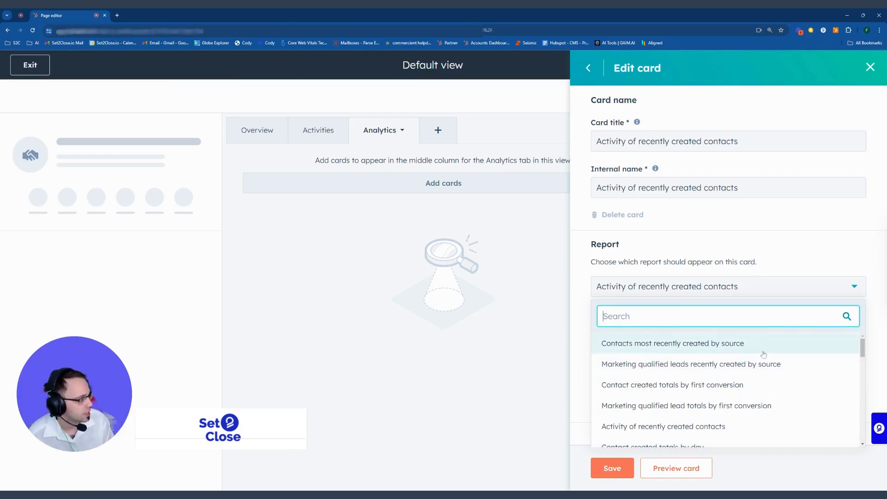
click(572, 103)
click(589, 69)
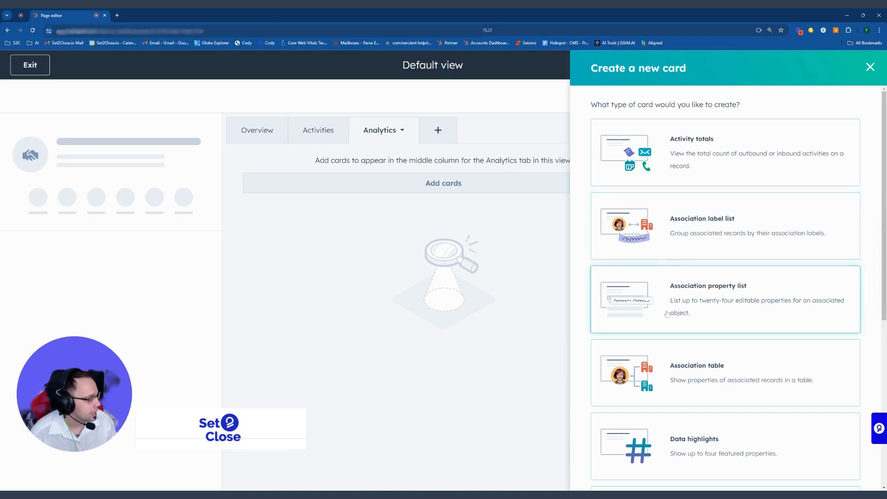
Create a large property list card for the Analytics tab with "Is Closed Won" as its first property.
scroll(726, 338, down, 2)
scroll(704, 435, up, 1)
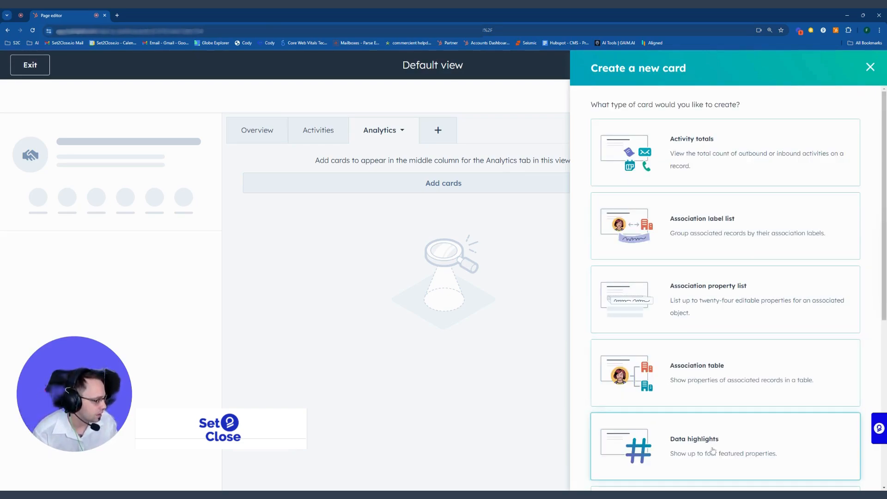
scroll(699, 442, down, 2)
scroll(721, 369, down, 3)
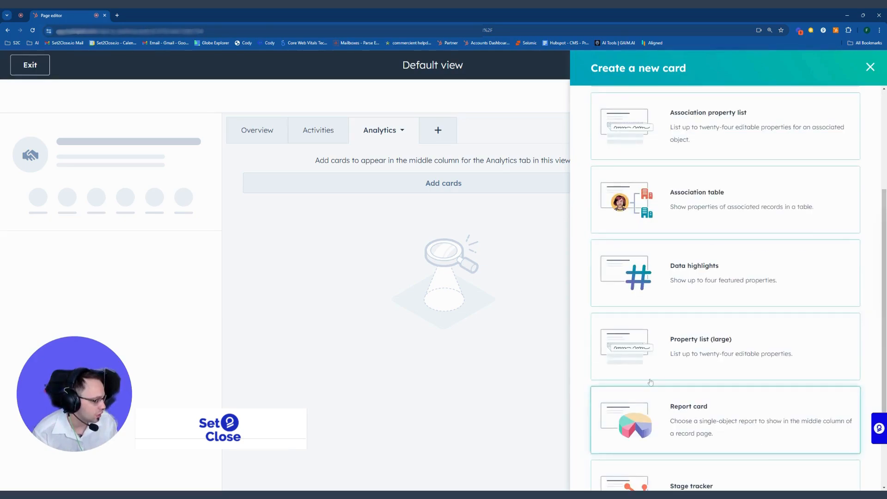
click(728, 345)
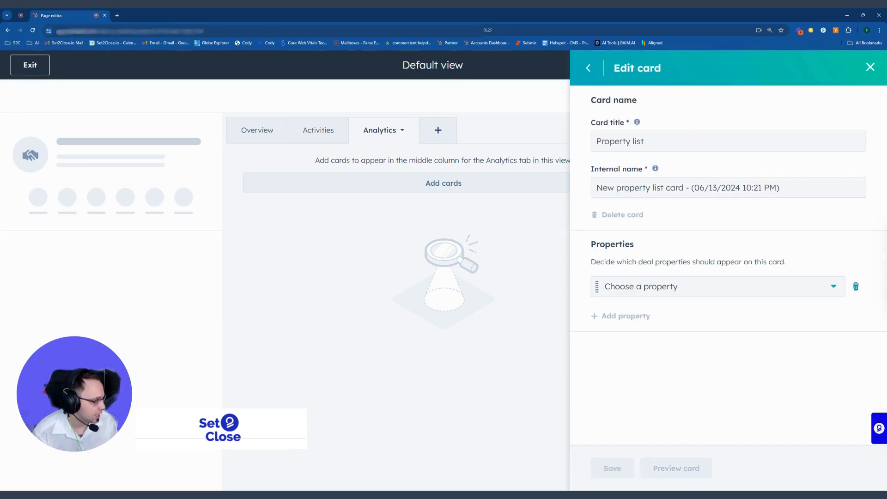
click(634, 291)
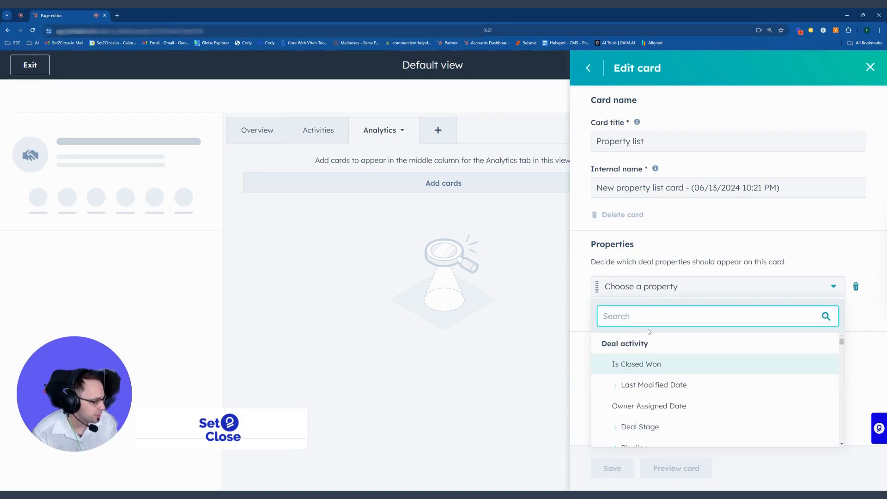
click(659, 365)
click(633, 319)
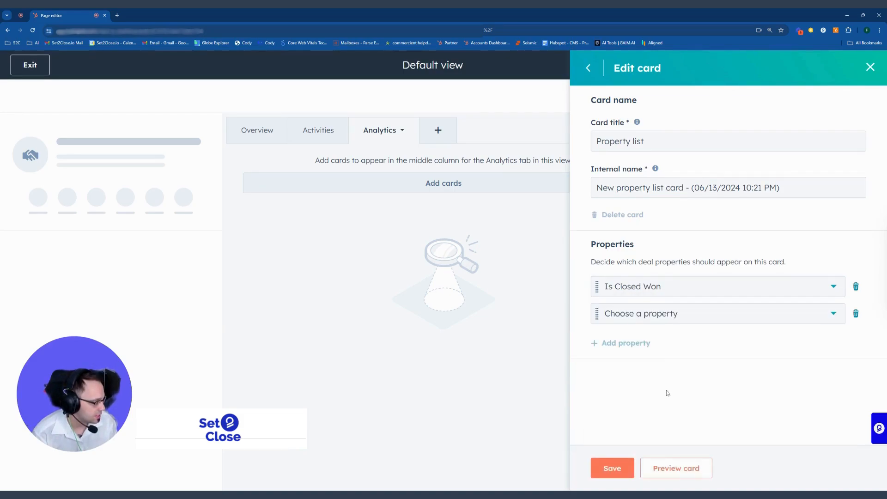
Add the "Owner Assigned Date" and "Pipeline" properties to the property list card.
click(663, 319)
click(668, 414)
click(638, 343)
click(656, 341)
click(653, 308)
Add the "Amount in company currency" and "Campaign of last booking in meetings tool" properties to the property list card.
click(649, 369)
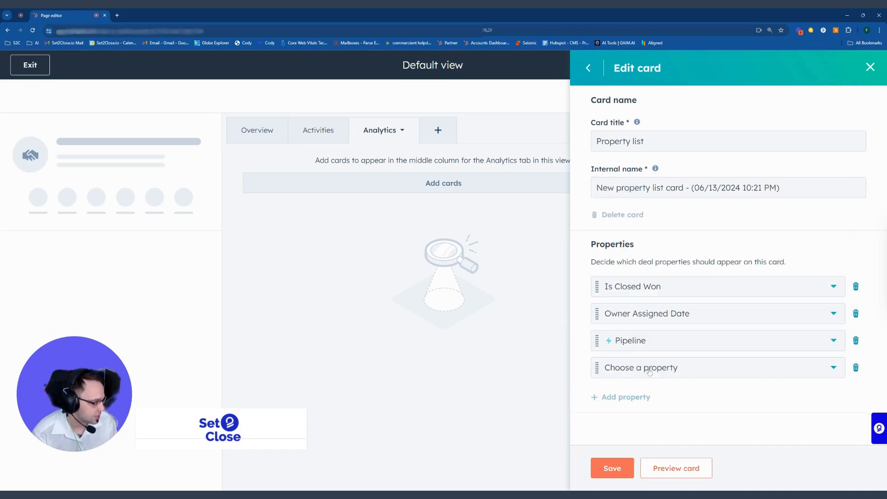
click(650, 369)
scroll(654, 271, down, 2)
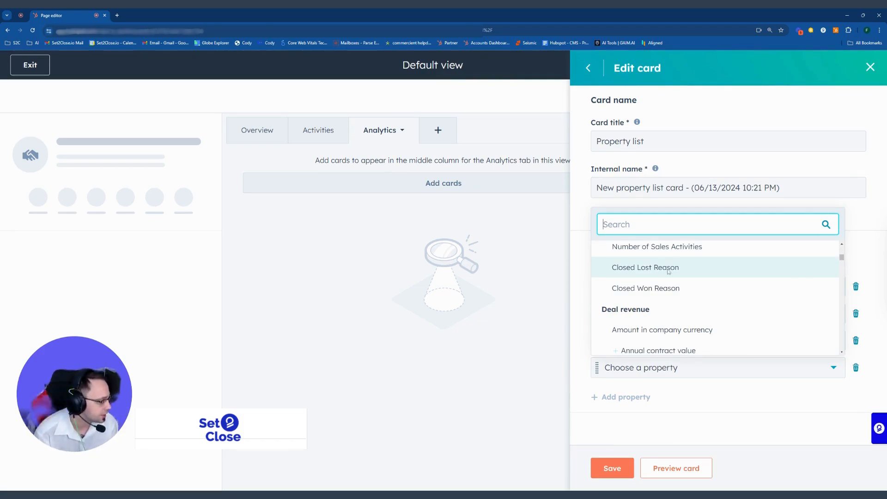
click(678, 329)
click(638, 398)
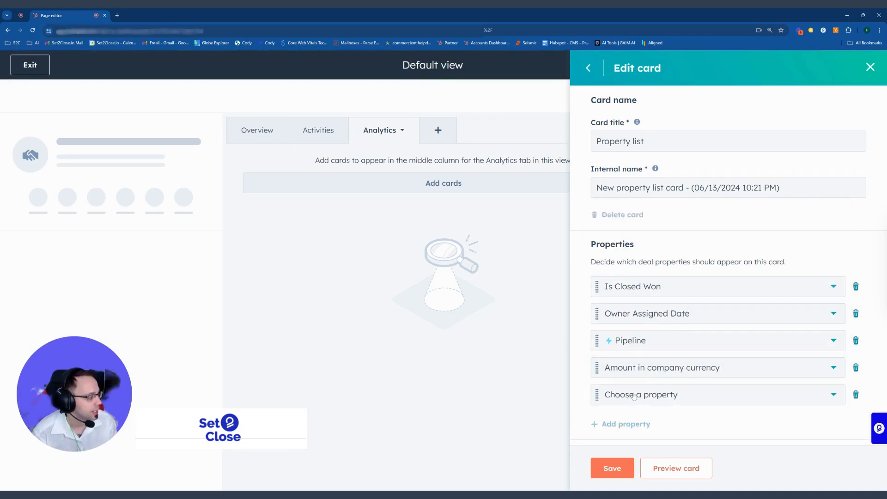
click(653, 401)
scroll(663, 324, down, 2)
click(675, 300)
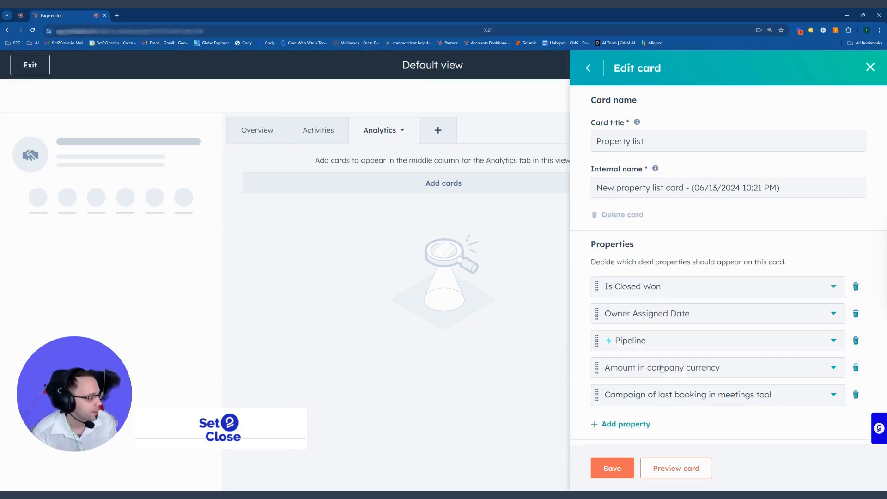
Add "Deal Stage" as the sixth property of the property list card.
click(642, 425)
click(657, 421)
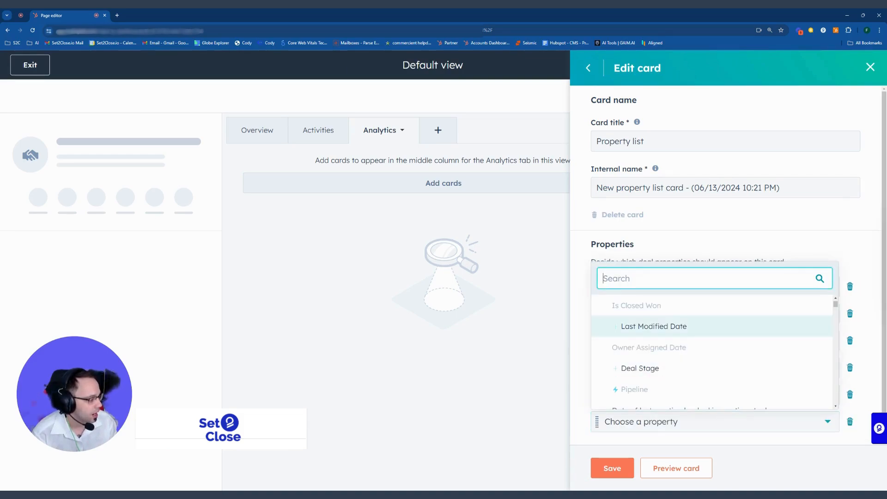
click(668, 370)
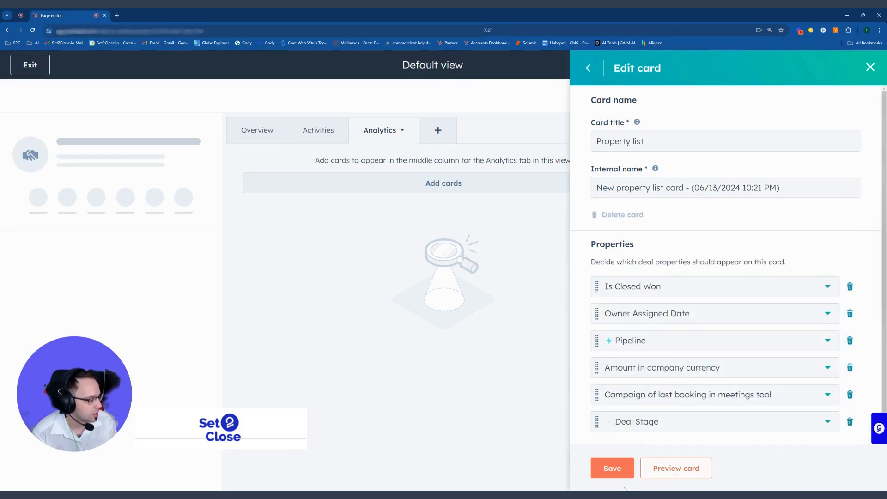
Preview the property list card, then save both the card and the customized default view and exit the page editor.
click(677, 468)
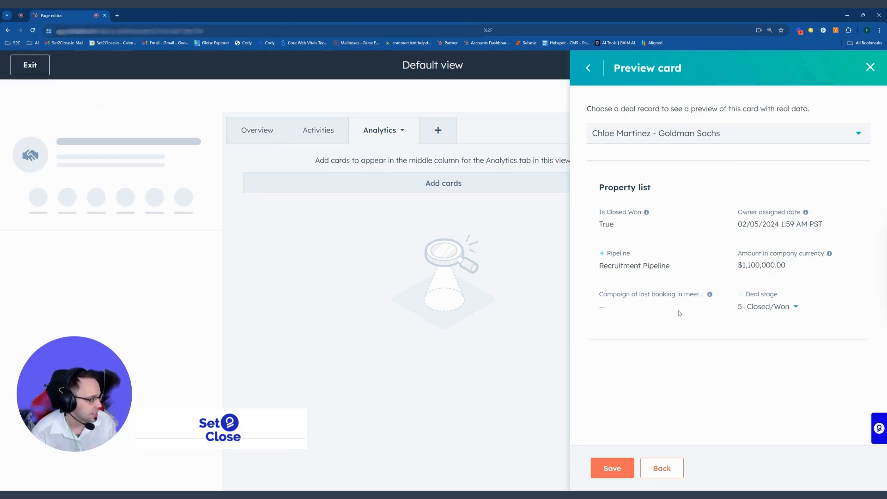
click(618, 472)
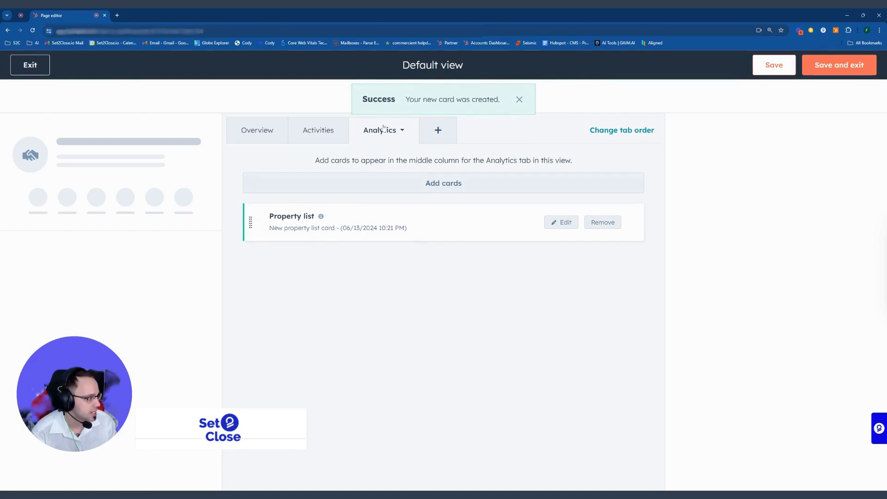
click(840, 69)
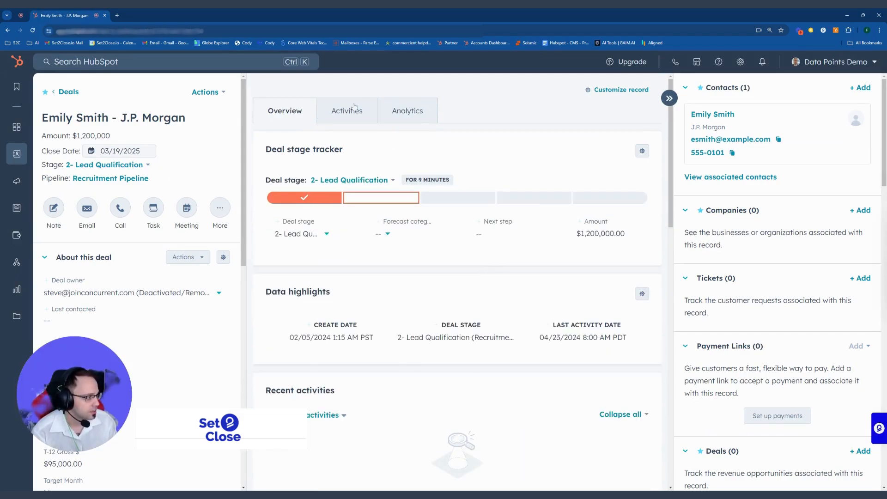
Examine the new property list card on the deal record's Analytics tab and compare it with the Activities and Overview tabs.
click(411, 109)
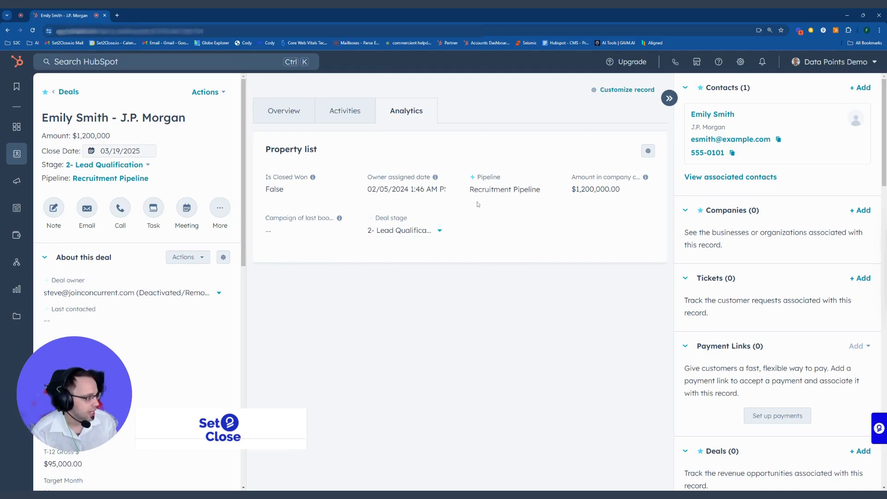
drag(92, 390, 632, 355)
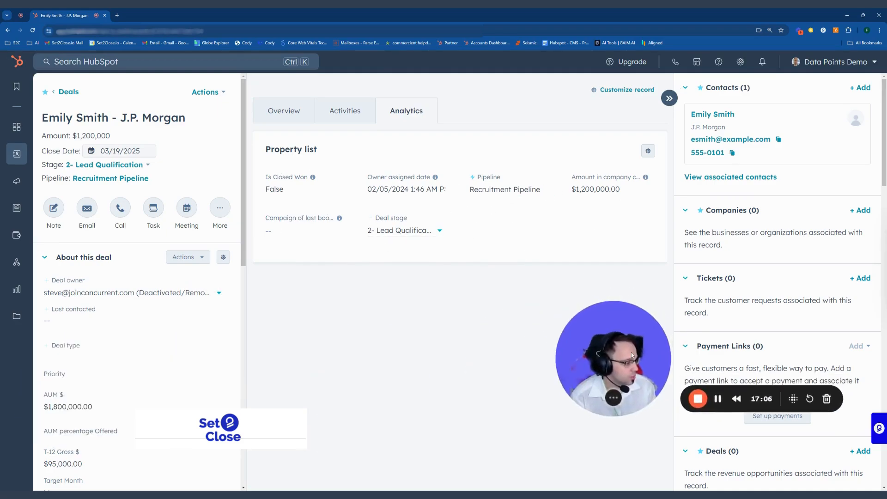
scroll(245, 231, down, 4)
scroll(245, 231, up, 1)
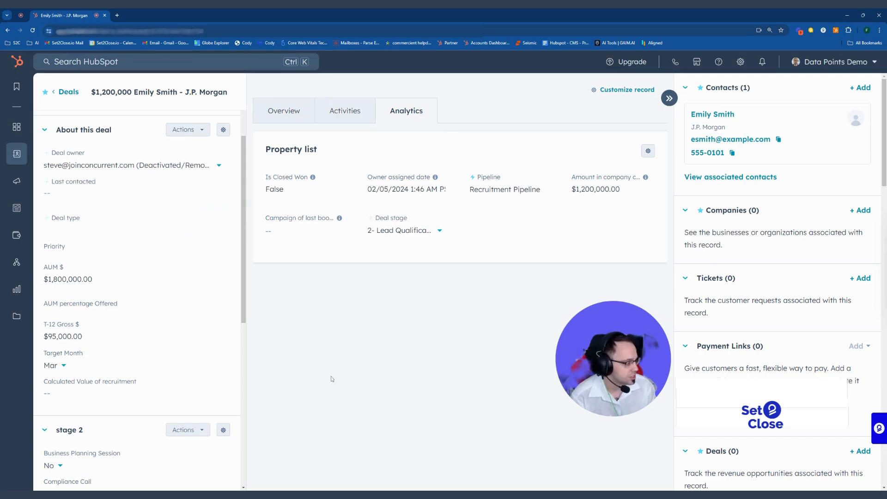
click(345, 109)
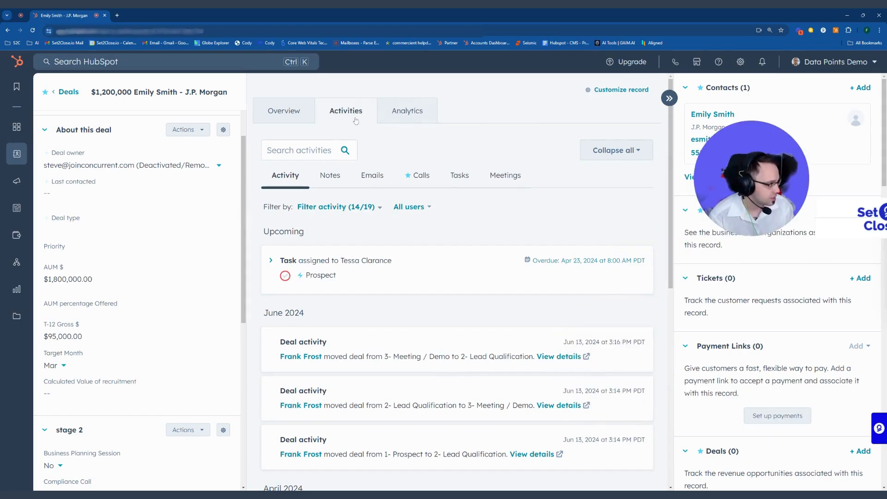
scroll(382, 259, down, 10)
scroll(396, 297, up, 10)
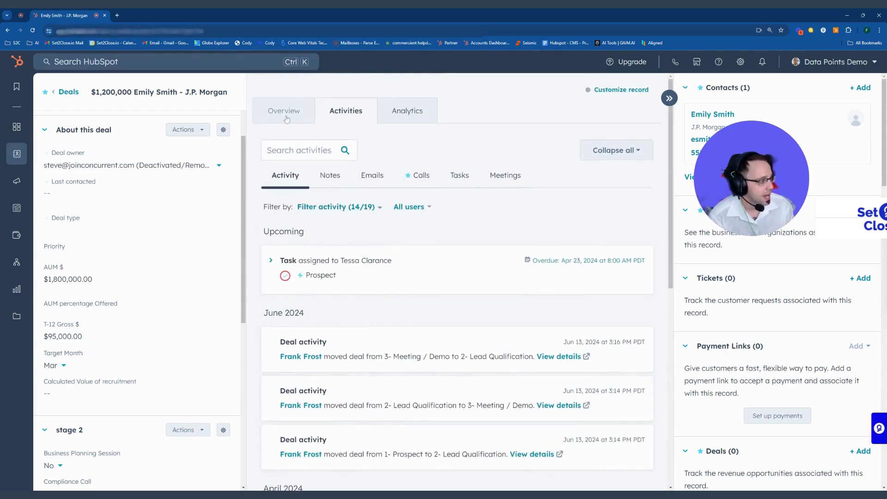
click(287, 118)
click(336, 118)
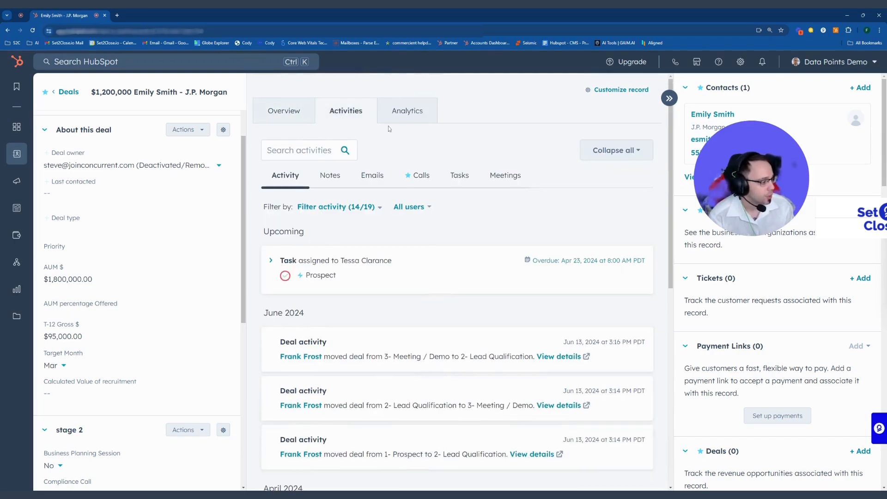
click(403, 116)
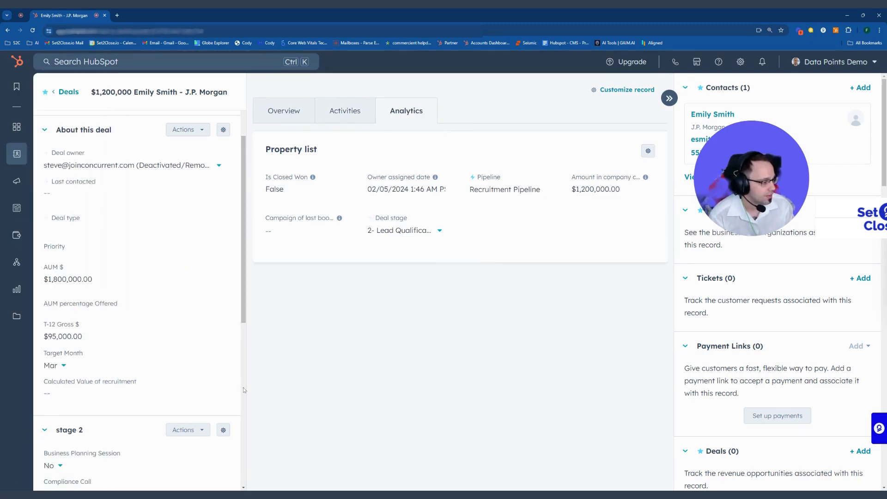
Look through the "About this deal" and "stage 2" property sections of the deal record.
scroll(137, 101, up, 3)
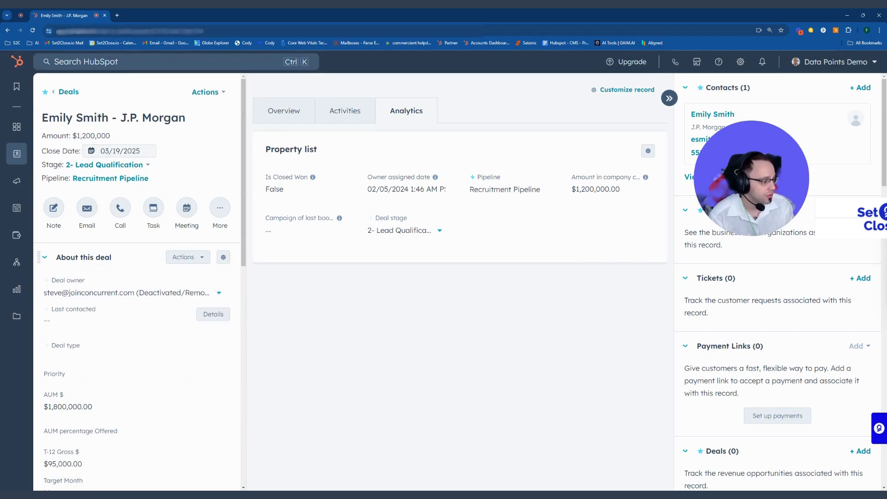
scroll(97, 254, down, 6)
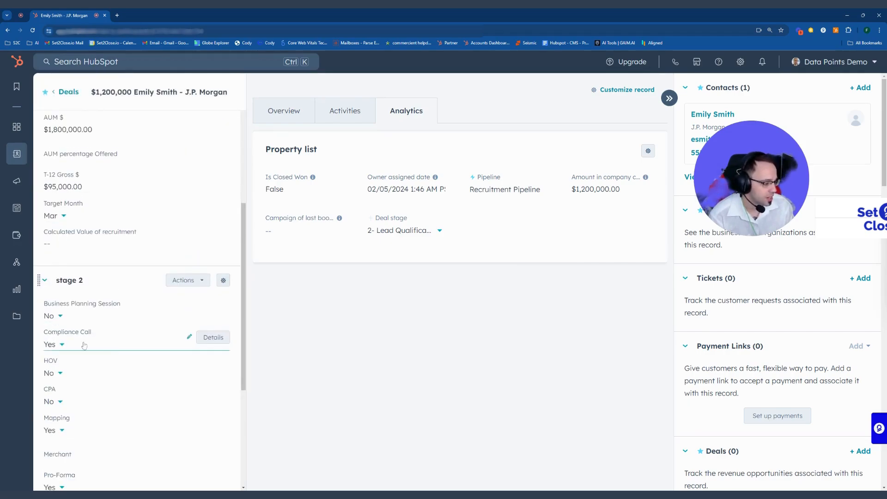
scroll(90, 342, down, 2)
scroll(162, 449, down, 1)
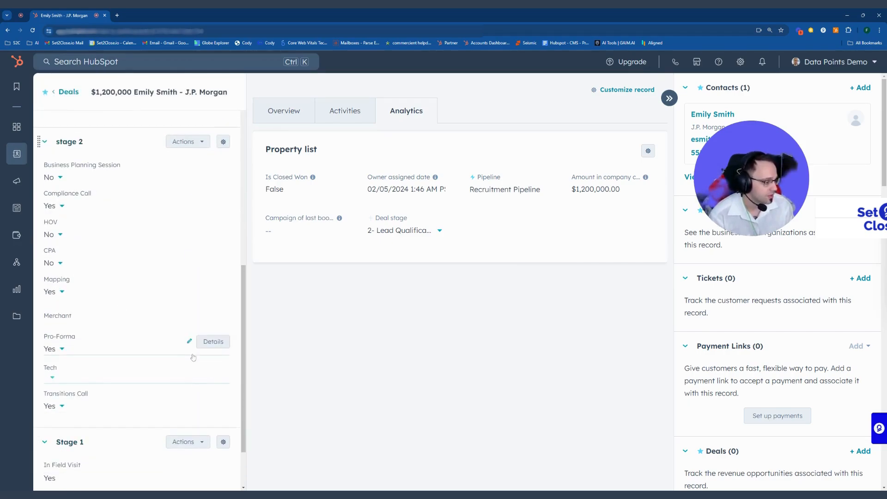
scroll(203, 348, up, 9)
drag(737, 193, 177, 393)
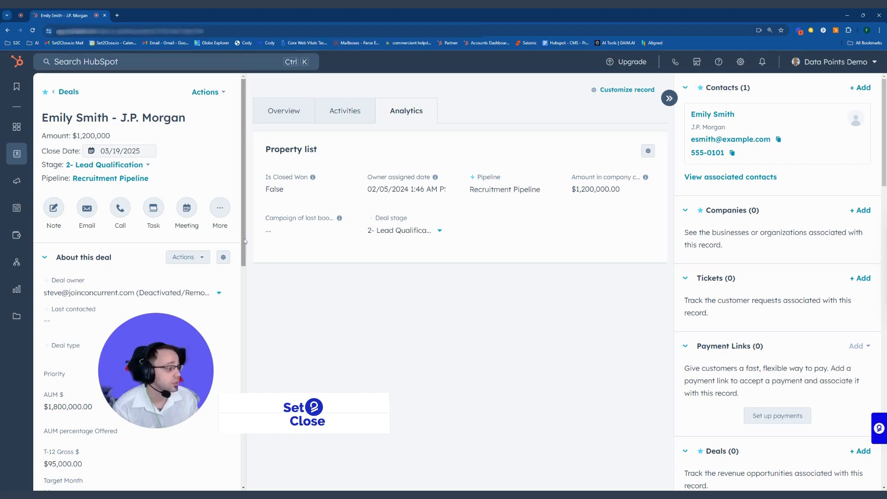
click(193, 263)
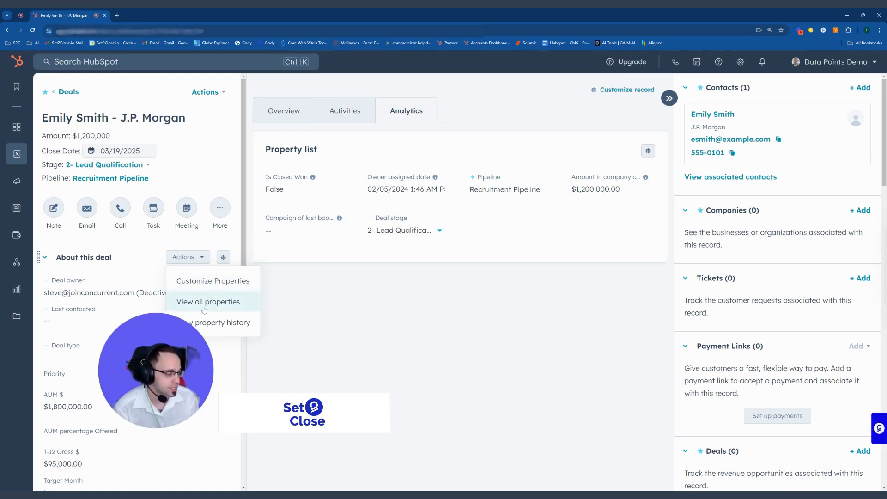
click(476, 337)
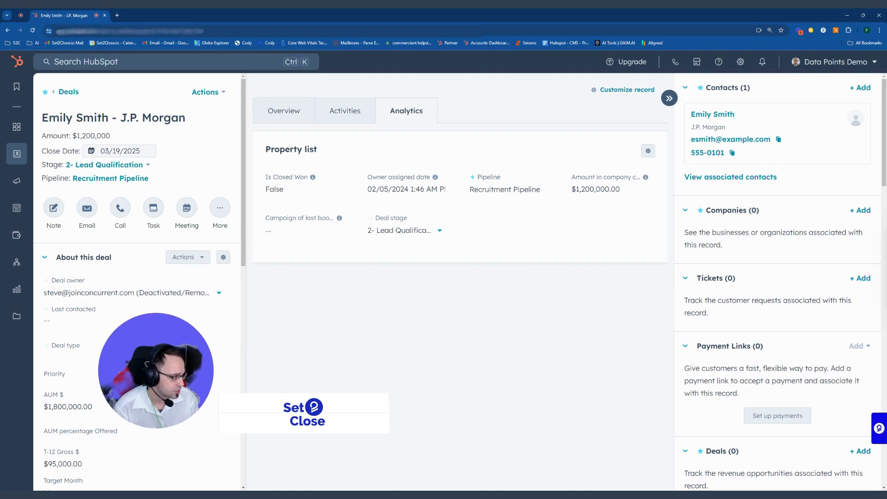
drag(135, 355, 97, 333)
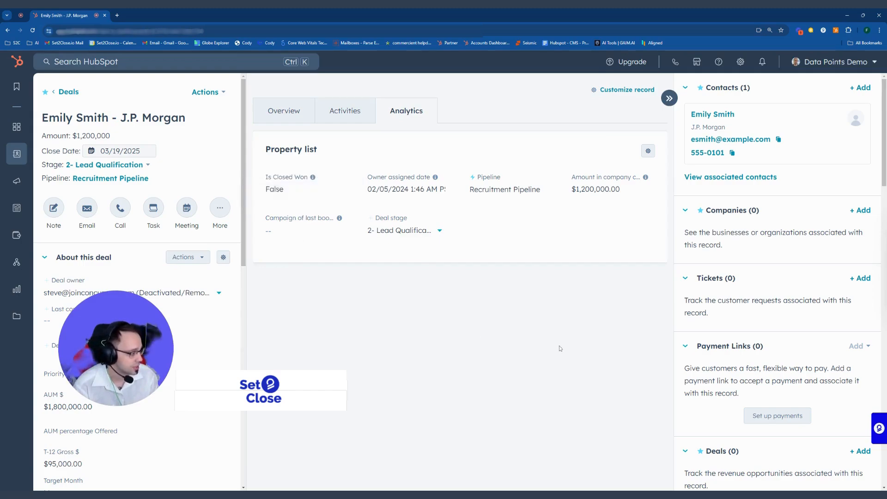
drag(149, 362, 130, 329)
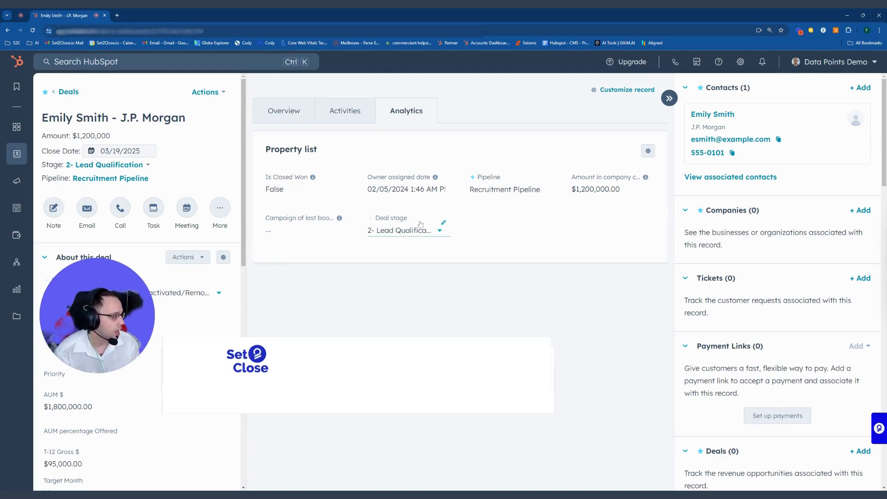
mouse_move(111, 316)
drag(110, 316, 108, 340)
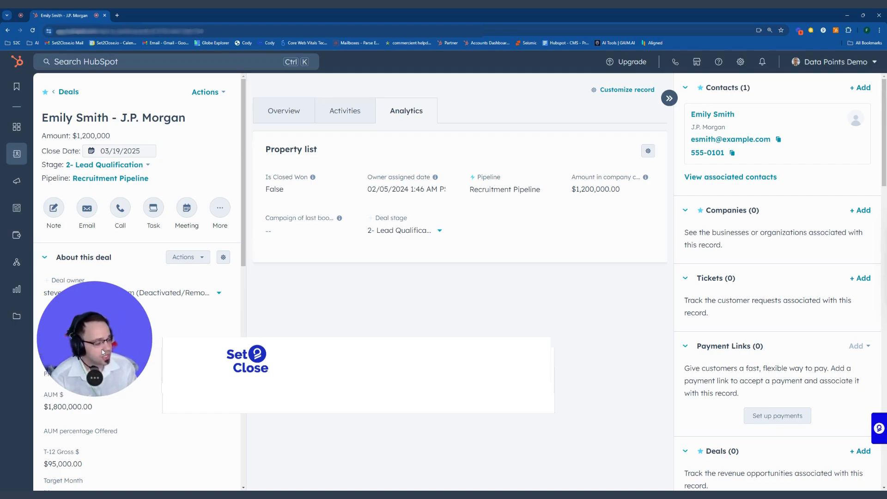
drag(105, 351, 140, 398)
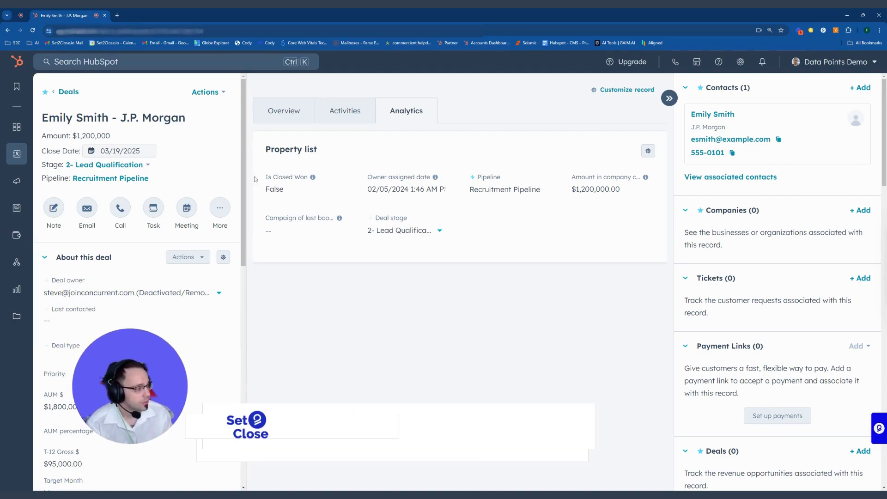
scroll(143, 300, down, 5)
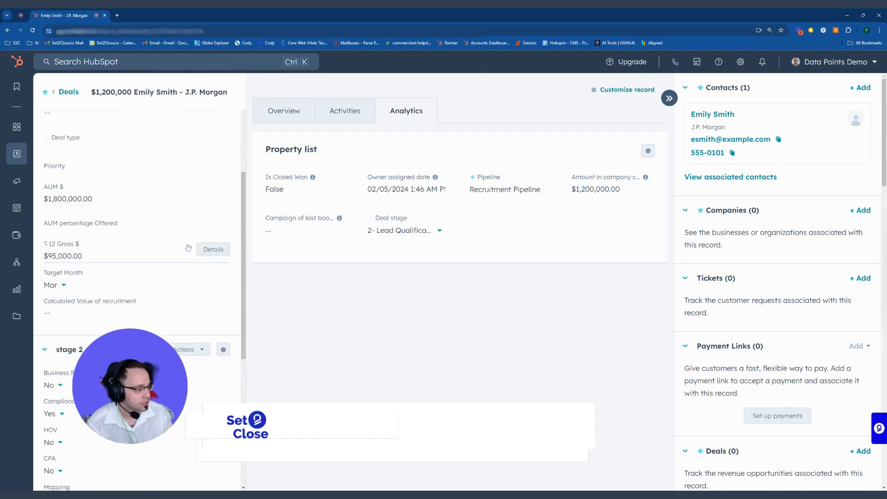
scroll(198, 249, up, 5)
drag(132, 370, 468, 347)
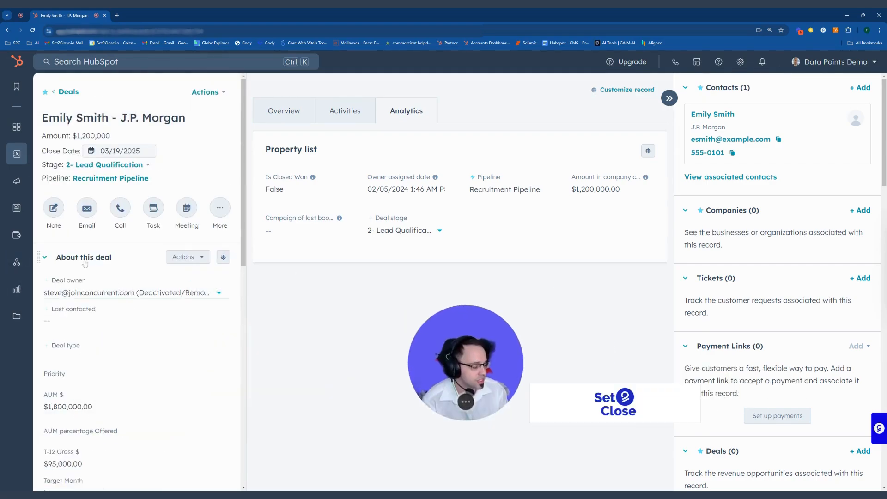
scroll(64, 287, down, 7)
scroll(114, 358, up, 3)
scroll(114, 359, up, 5)
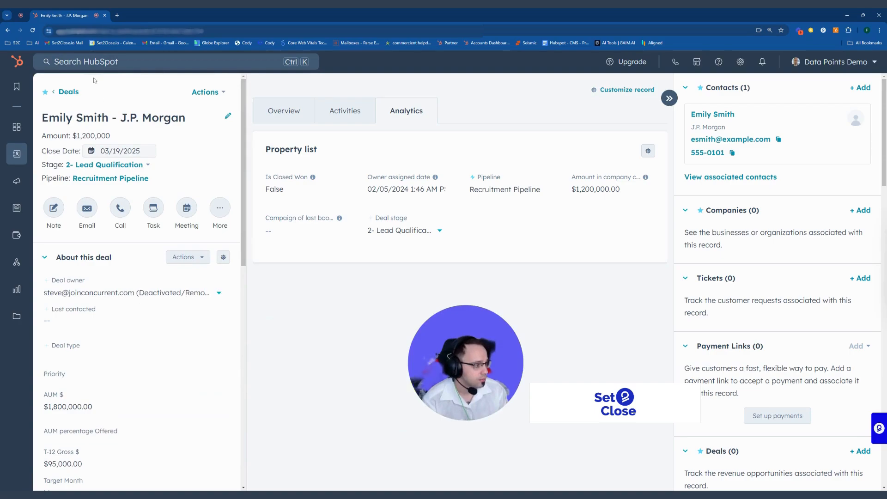
Collapse the "About this deal" and "stage 2" property sections of the deal record.
scroll(54, 230, down, 4)
scroll(54, 230, up, 3)
click(54, 226)
click(58, 252)
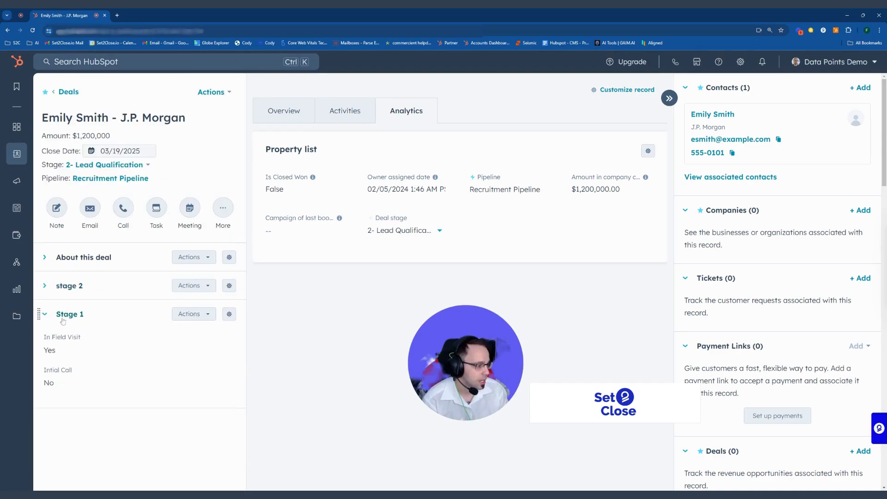
Collapse the "Stage 1" property section of the deal record.
click(105, 316)
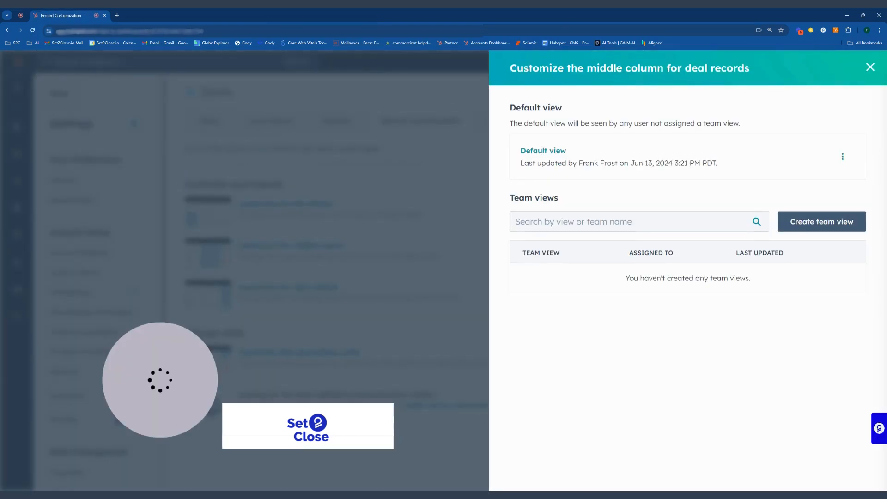
Open the default middle-column view for deal records, check its Activities and Analytics tabs, and browse the cards that can be added to Analytics.
click(546, 153)
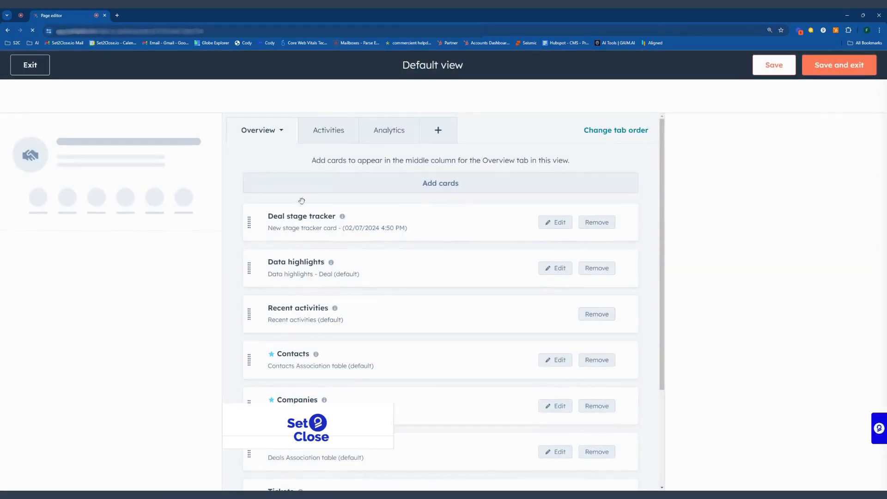
click(389, 130)
click(326, 134)
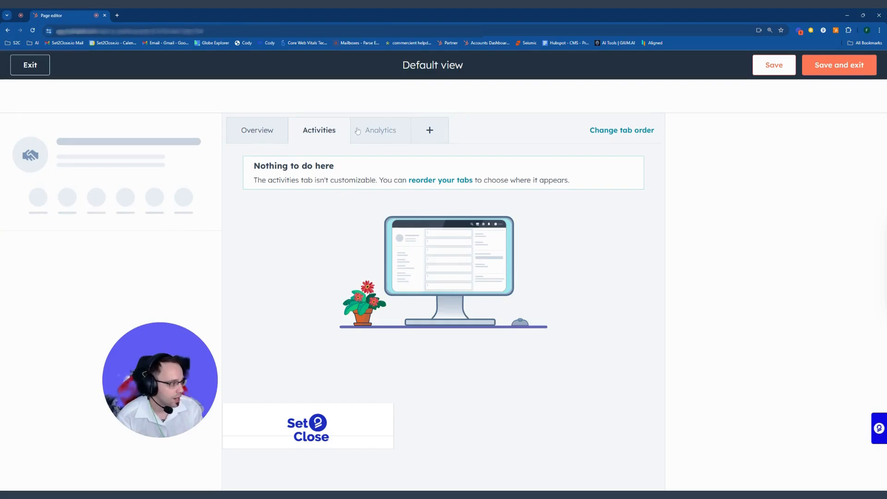
click(379, 132)
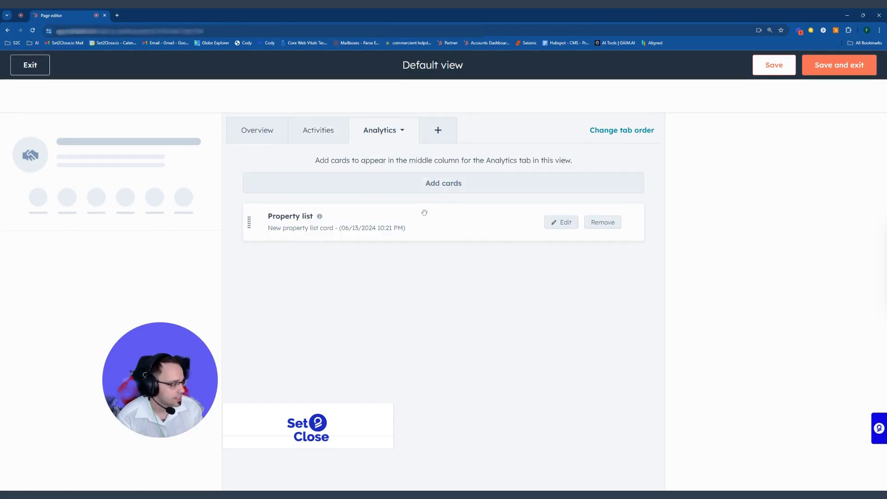
click(423, 181)
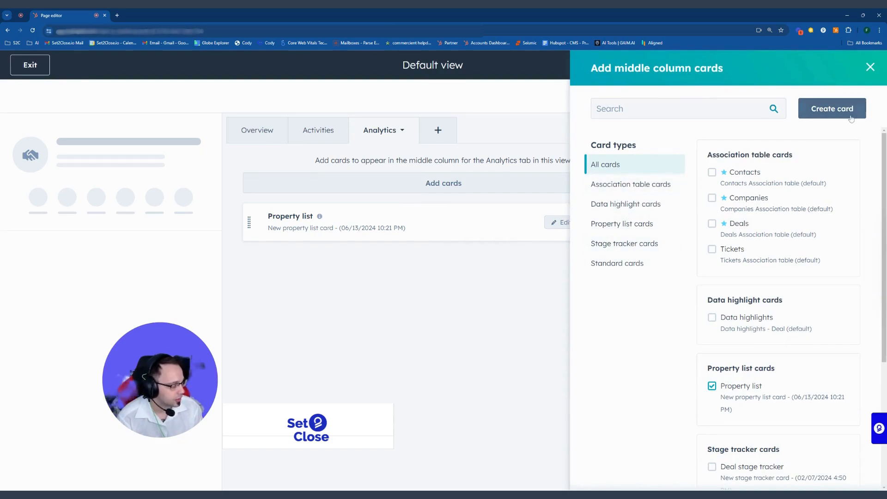
scroll(799, 217, down, 4)
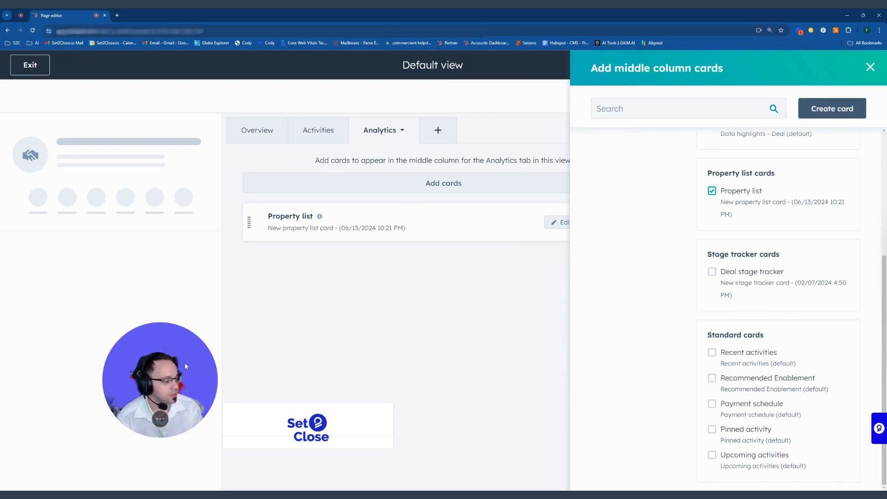
drag(185, 366, 157, 368)
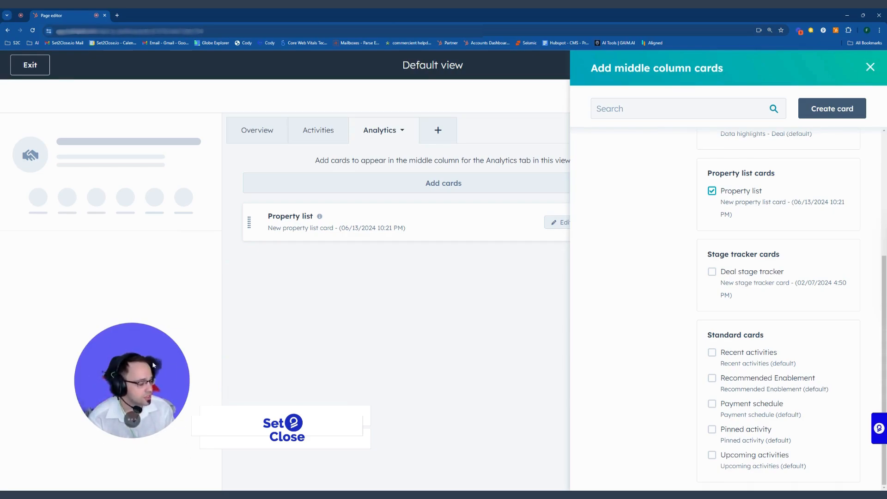
drag(153, 365, 174, 365)
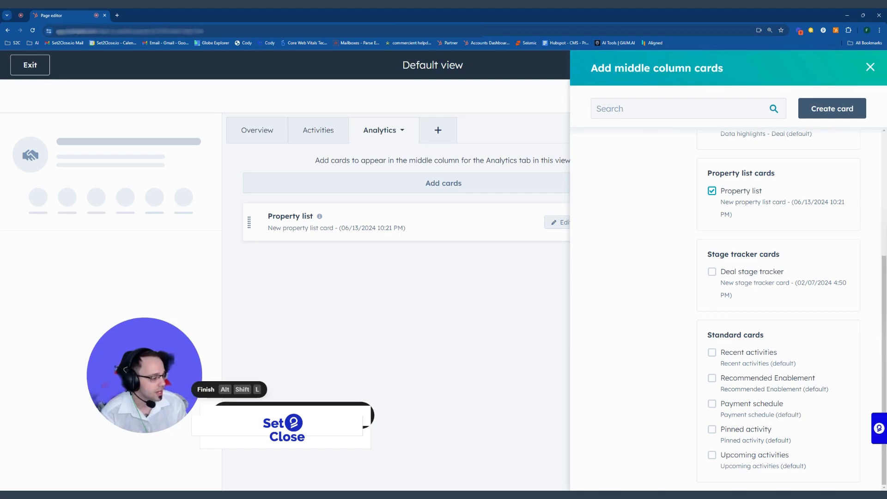